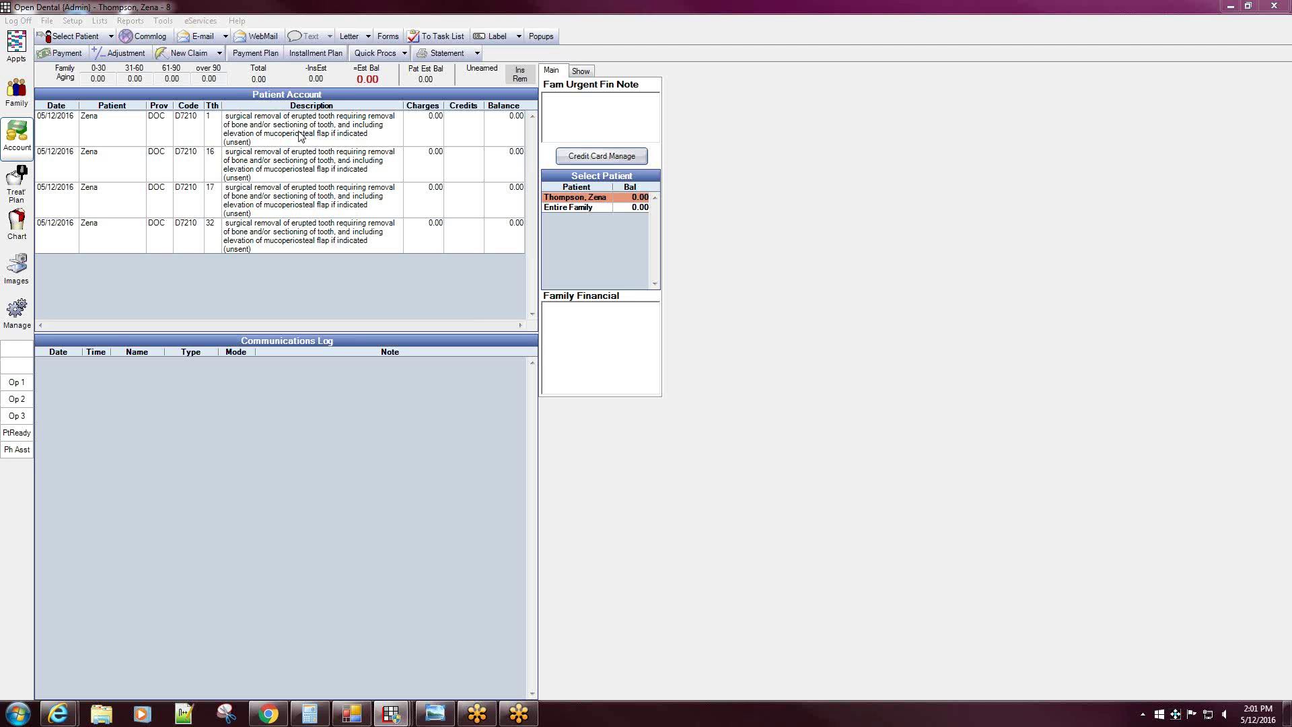
# - Select the four D7210 extractions on teeth 1, 16, 17 and 32 in the account grid
pyautogui.moveTo(300, 135); pyautogui.dragTo(311, 243)
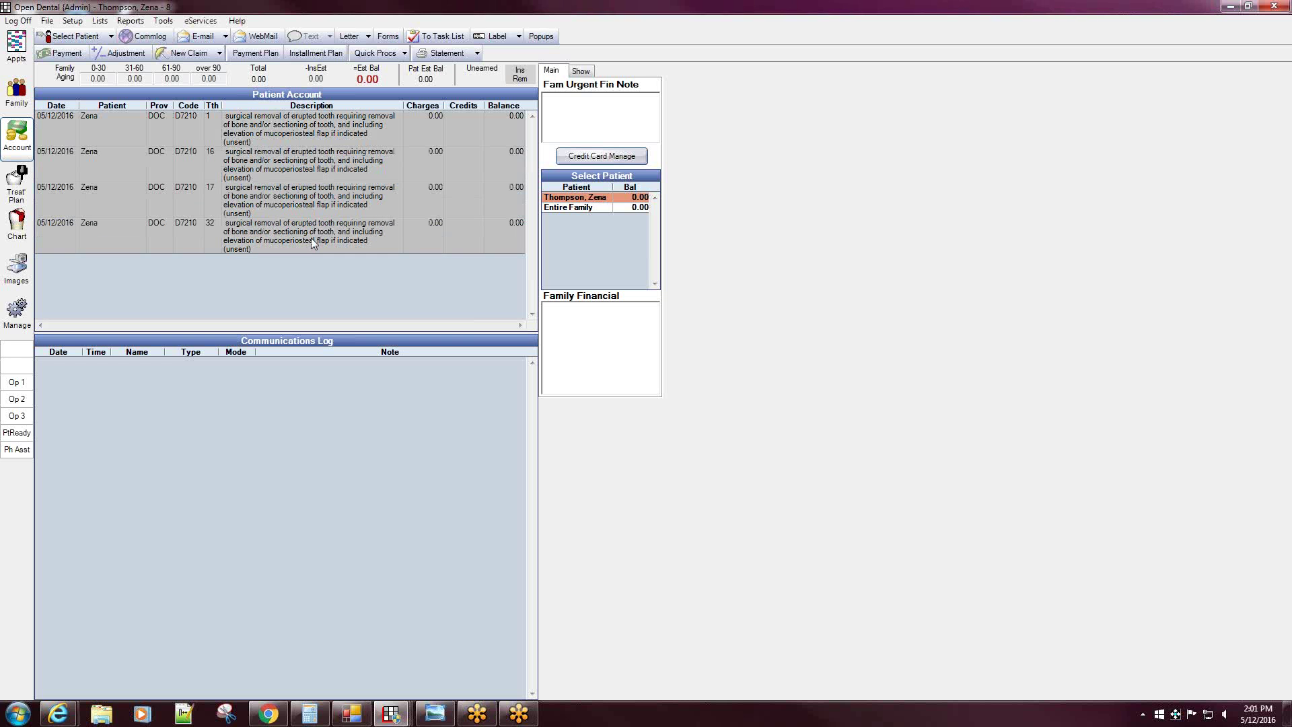
# - Create a claim for the four extractions and dismiss the missing provider and practice data warning
pyautogui.click(176, 55)
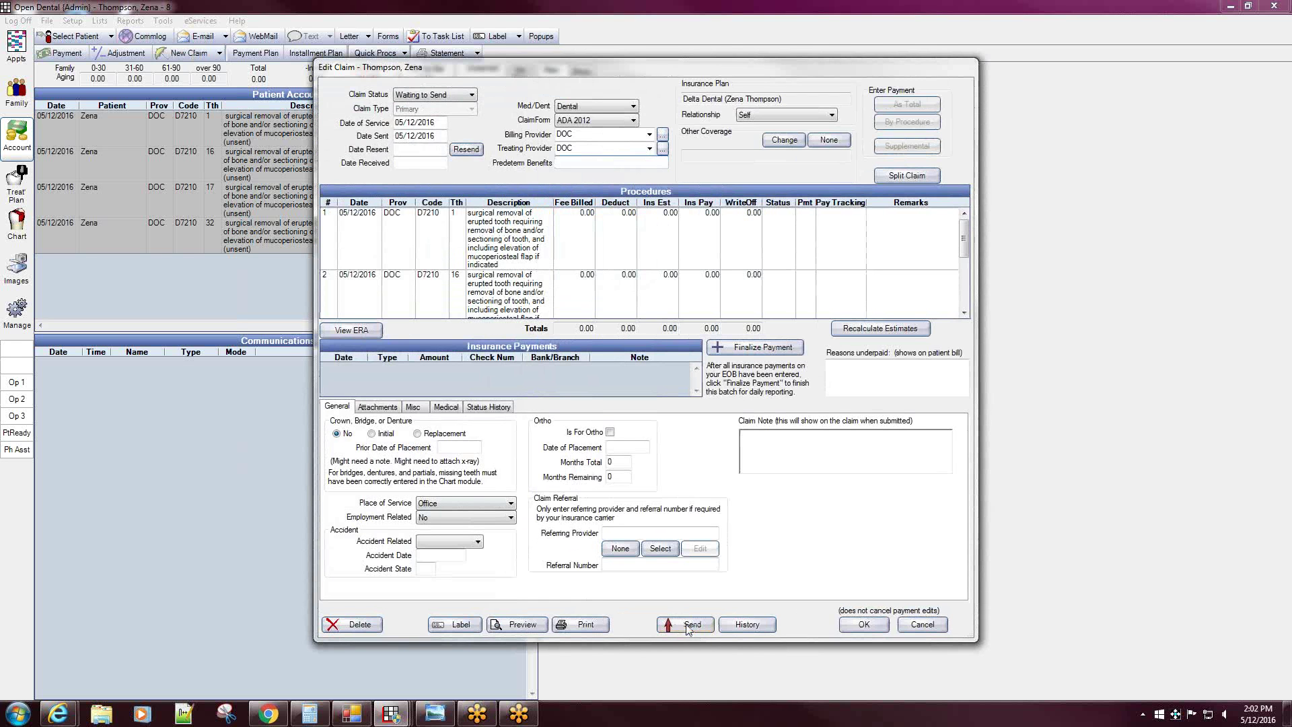
pyautogui.click(864, 624)
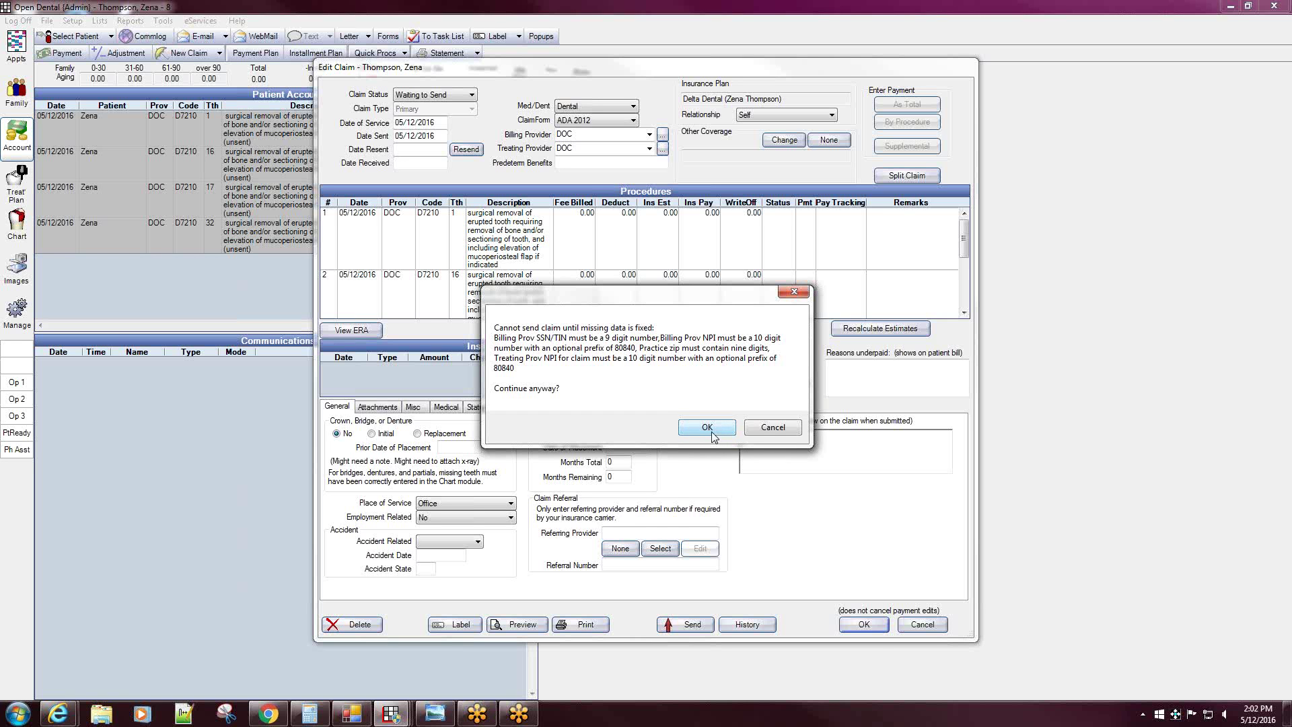
pyautogui.click(772, 426)
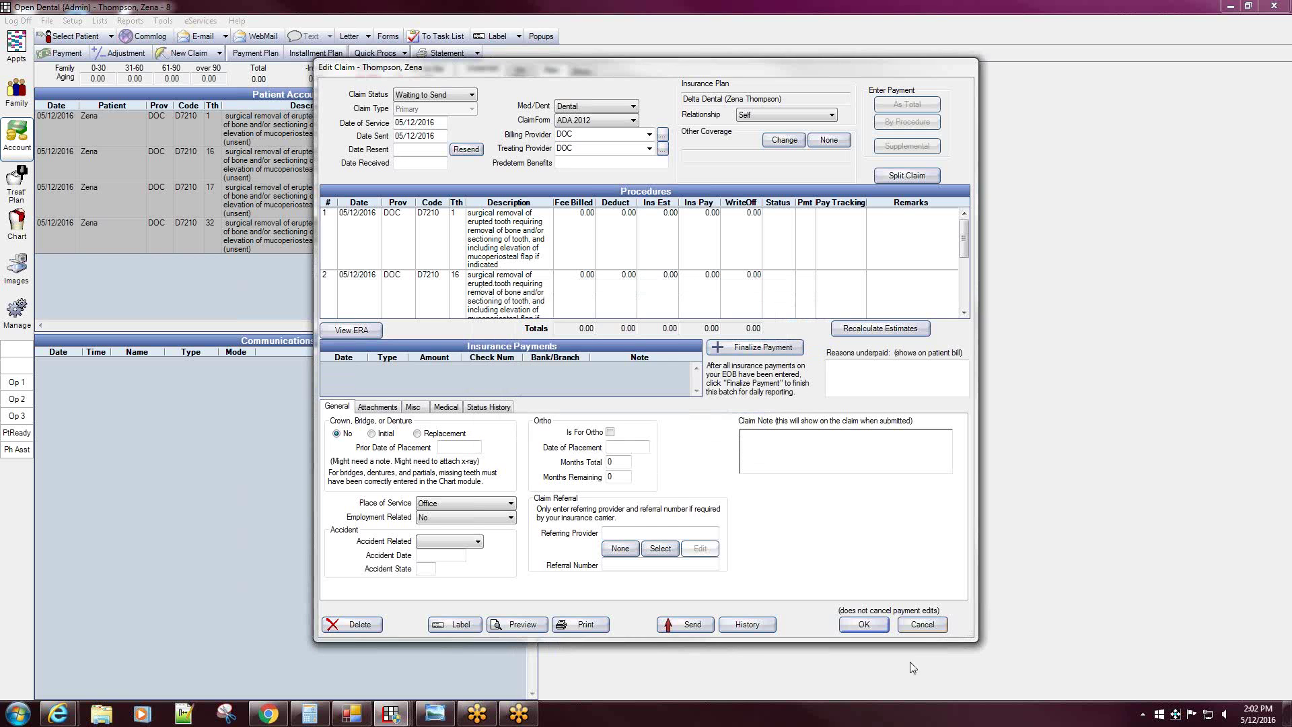
# - Discard the blocked claim and open the DOC provider's record from the Providers list
pyautogui.click(928, 627)
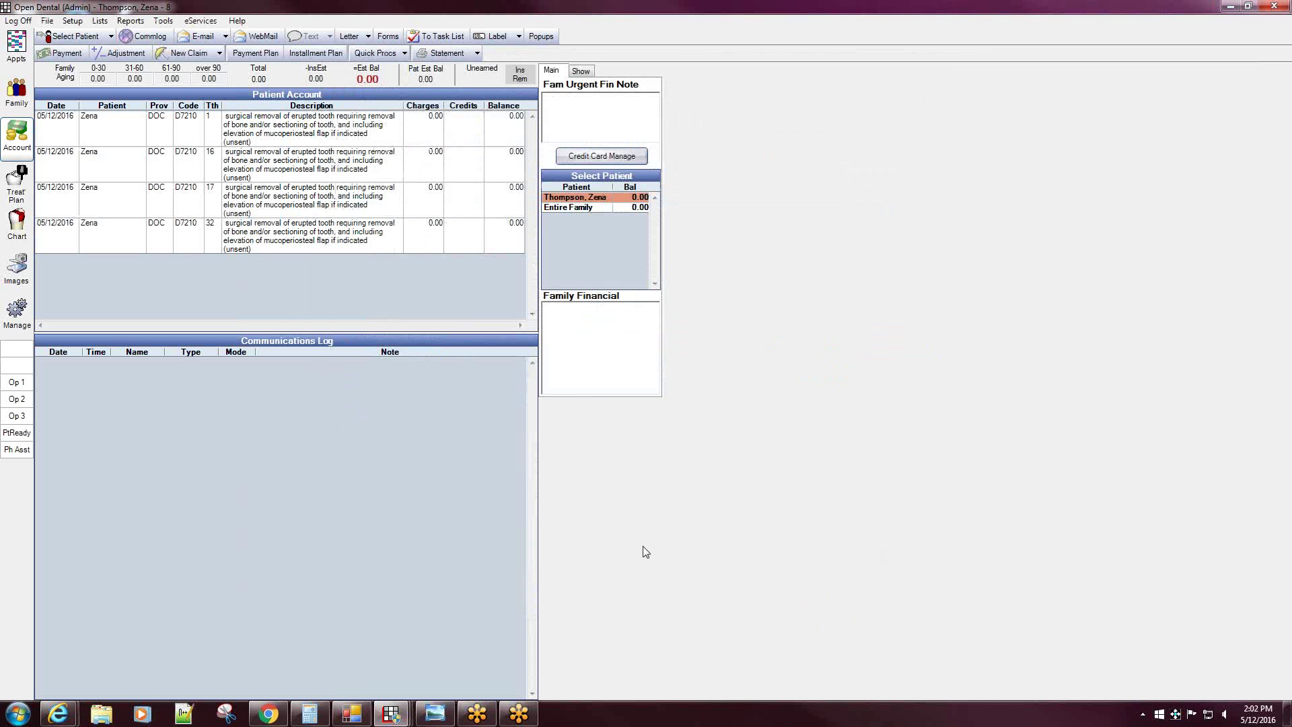
pyautogui.click(102, 23)
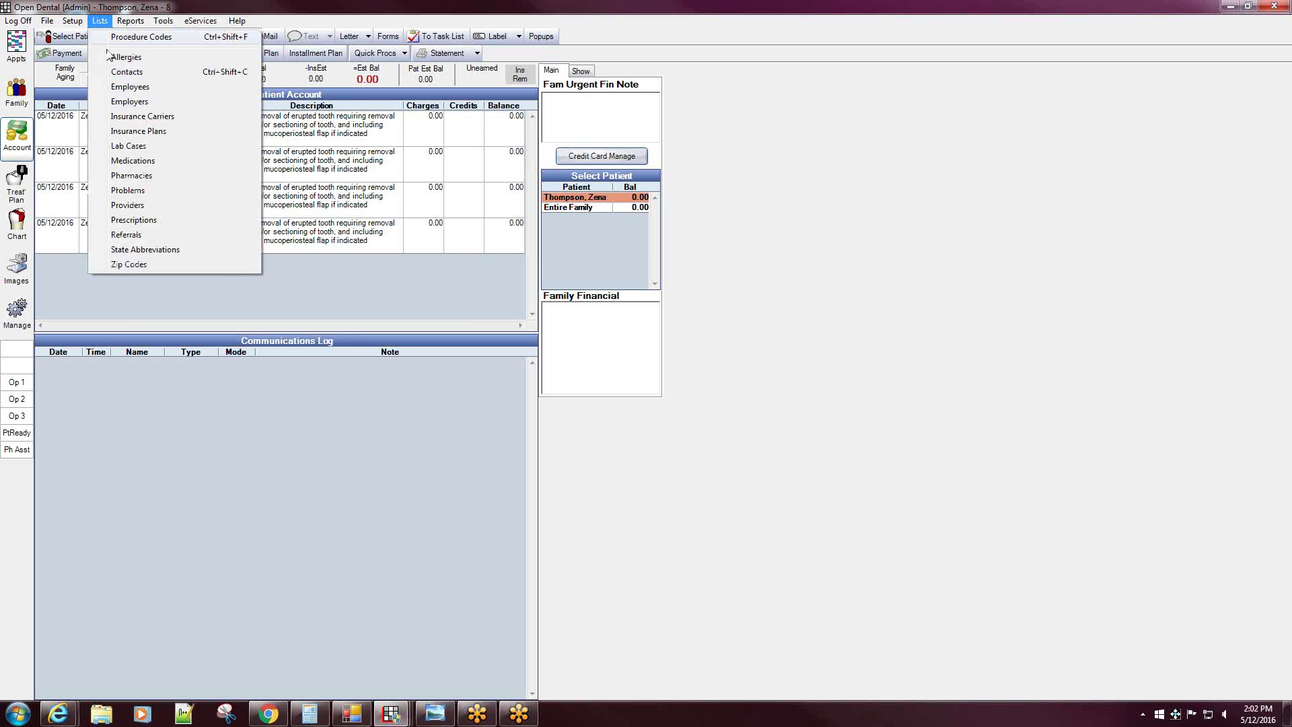
pyautogui.click(143, 207)
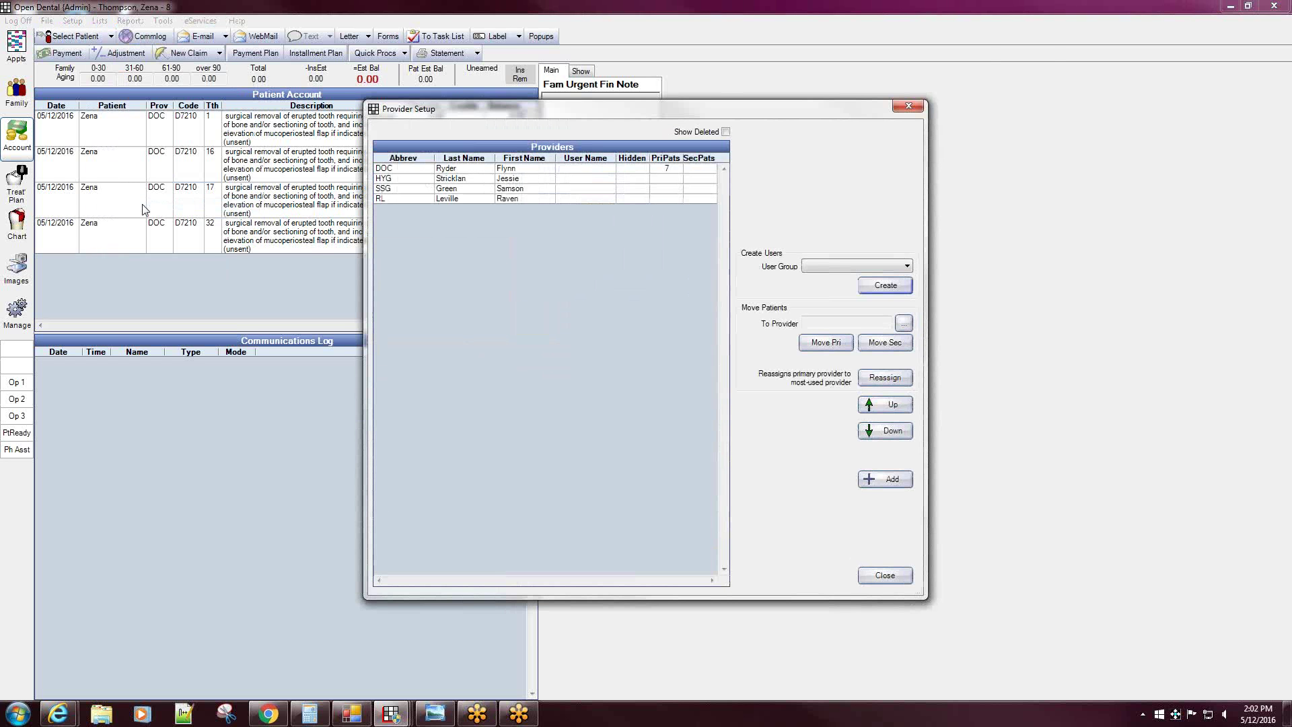
pyautogui.doubleClick(449, 170)
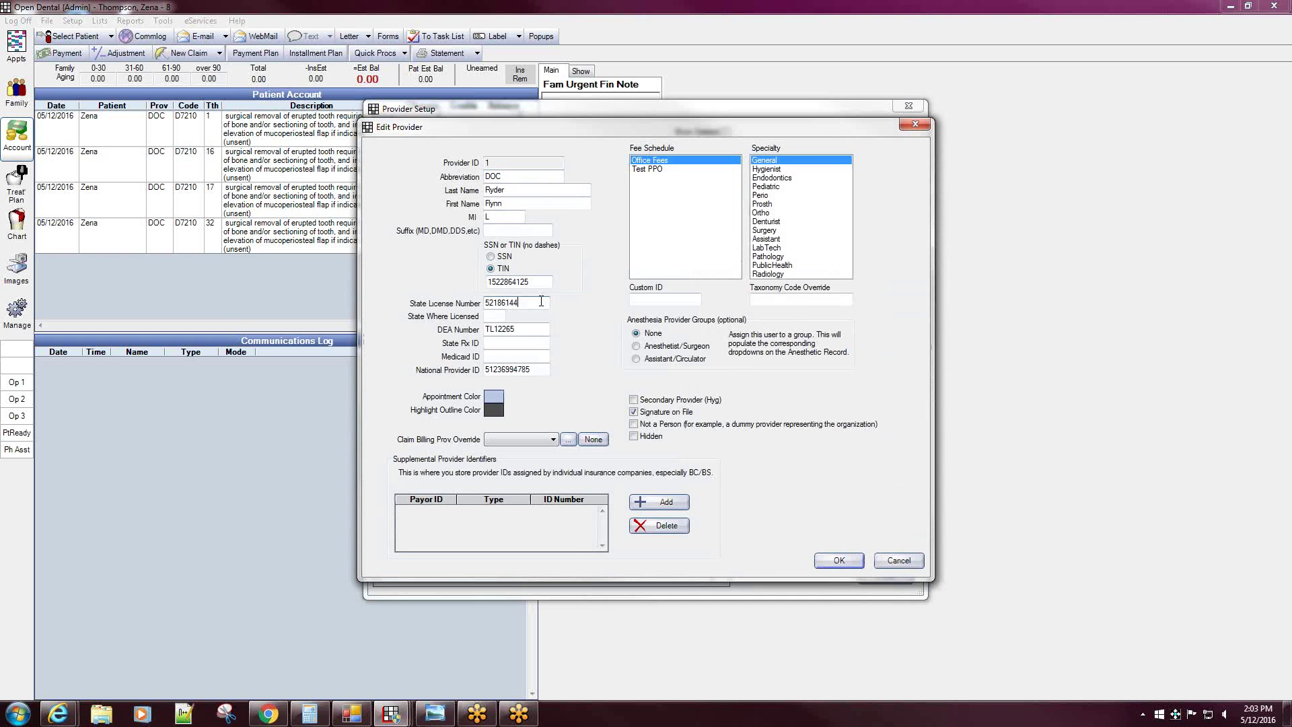
pyautogui.doubleClick(535, 281)
pyautogui.click(541, 280)
pyautogui.moveTo(544, 369); pyautogui.dragTo(482, 370)
pyautogui.click(528, 367)
pyautogui.press('BackSpace')
pyautogui.click(839, 561)
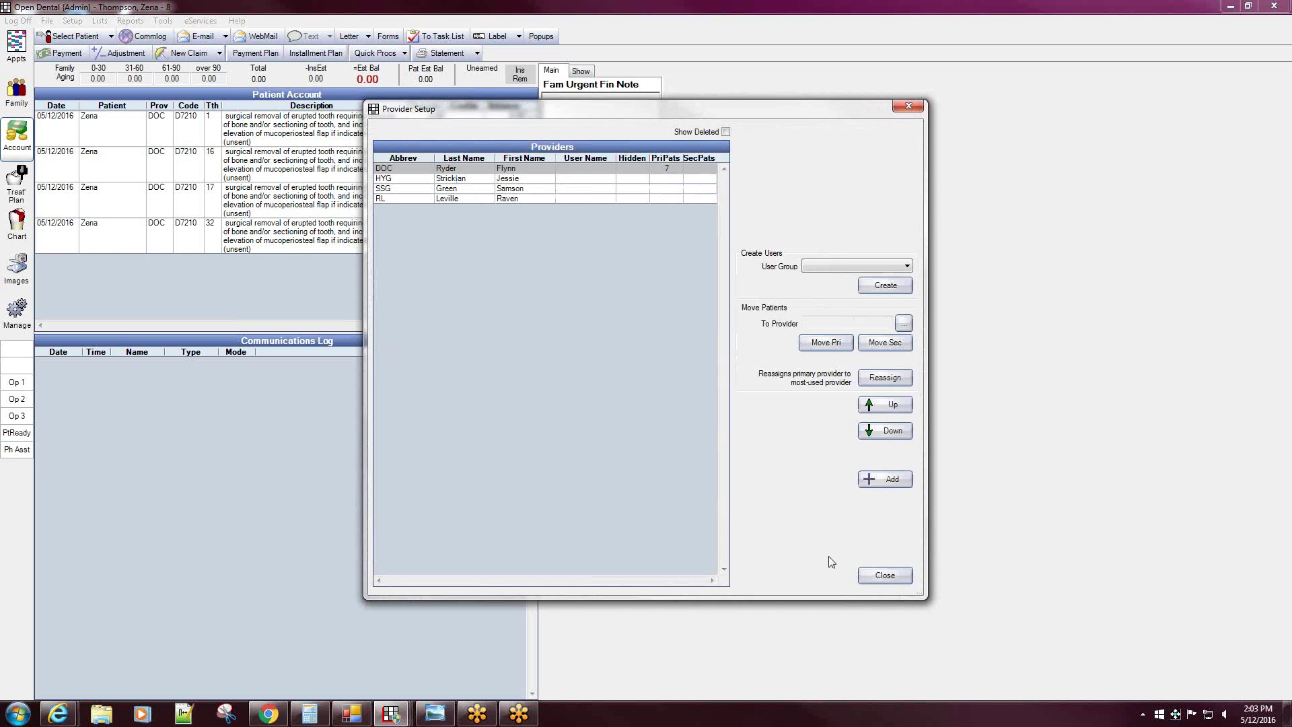
pyautogui.click(884, 577)
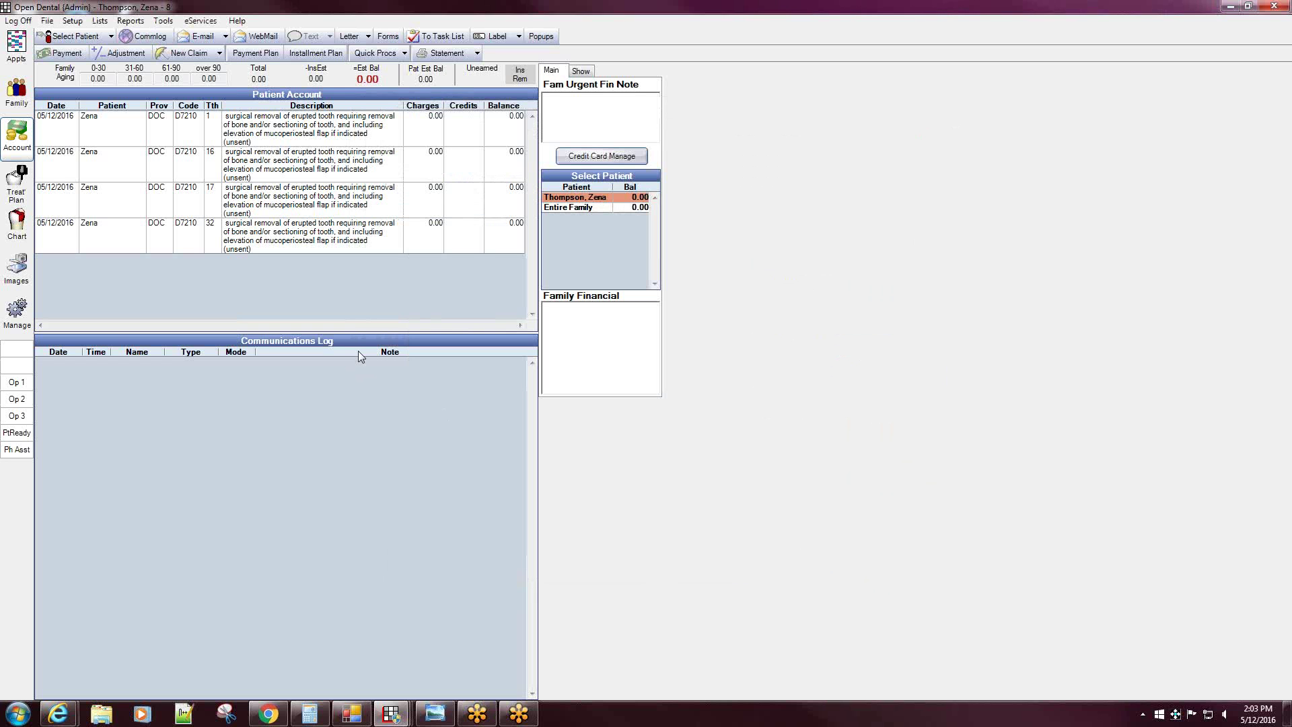
# - Extend the practice zip code to 851184118 in Practice settings
pyautogui.click(73, 22)
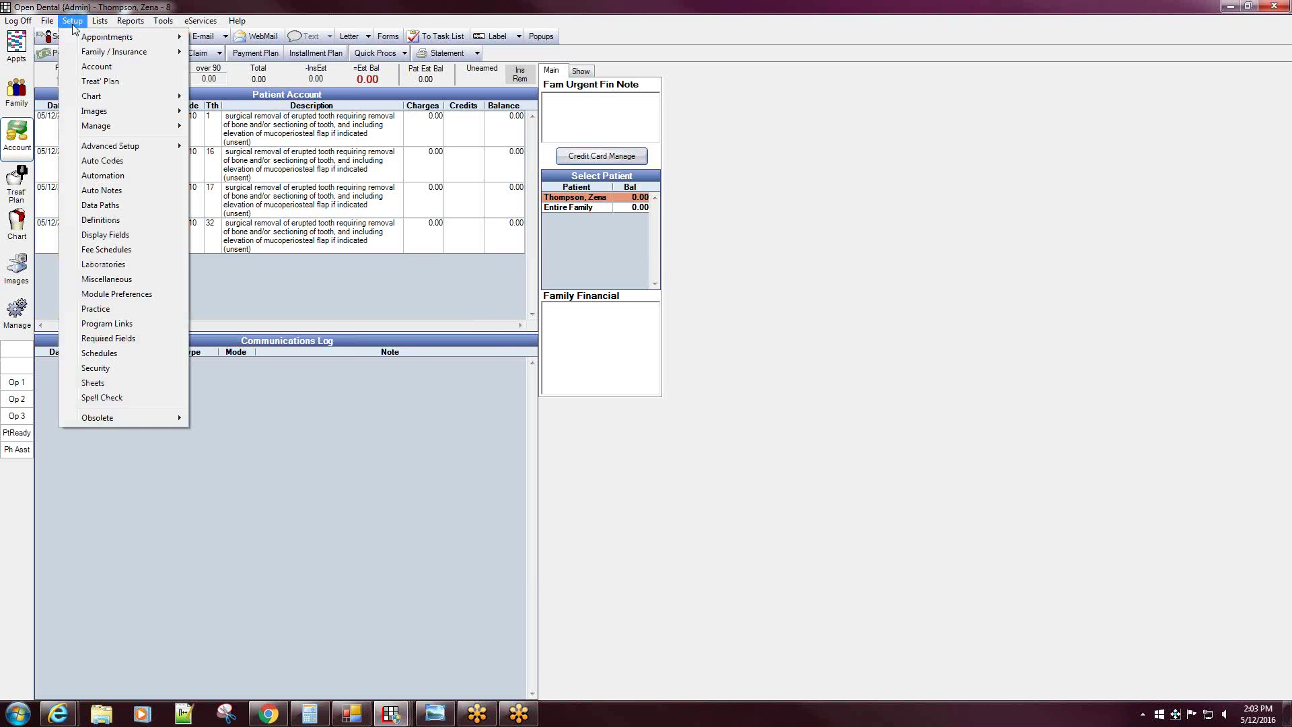
pyautogui.click(95, 309)
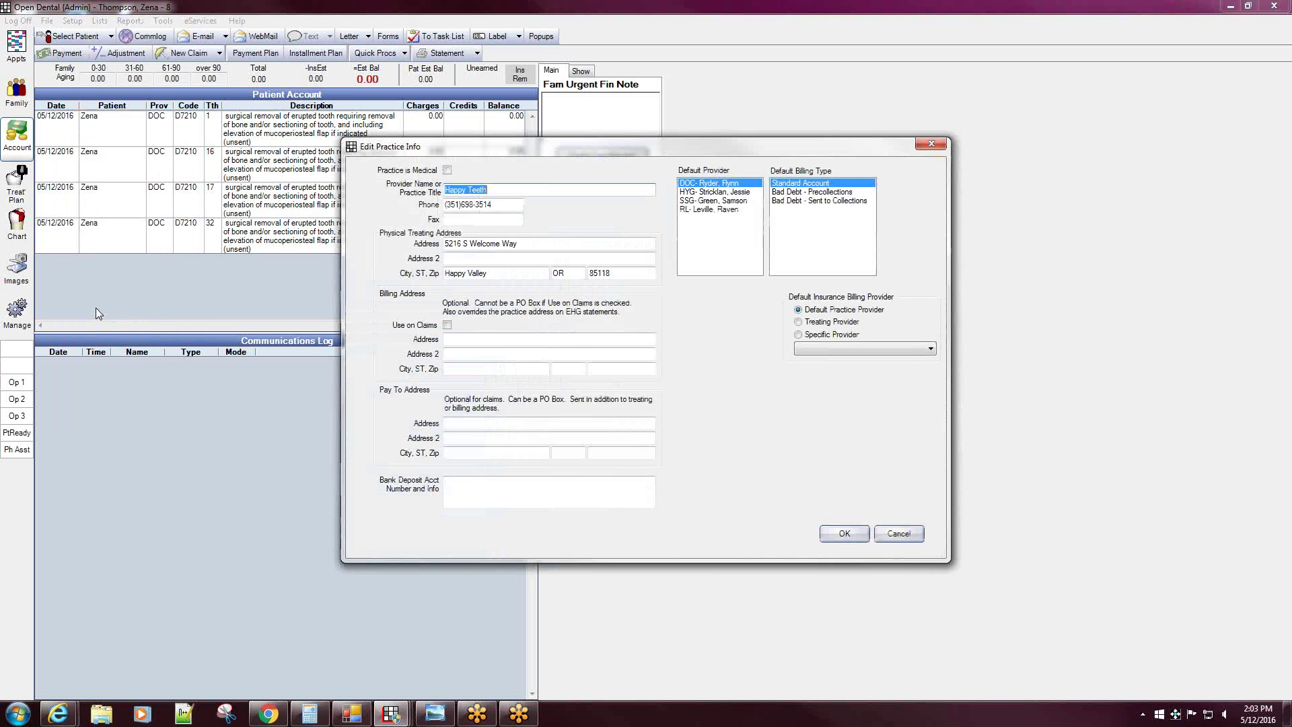
pyautogui.doubleClick(601, 273)
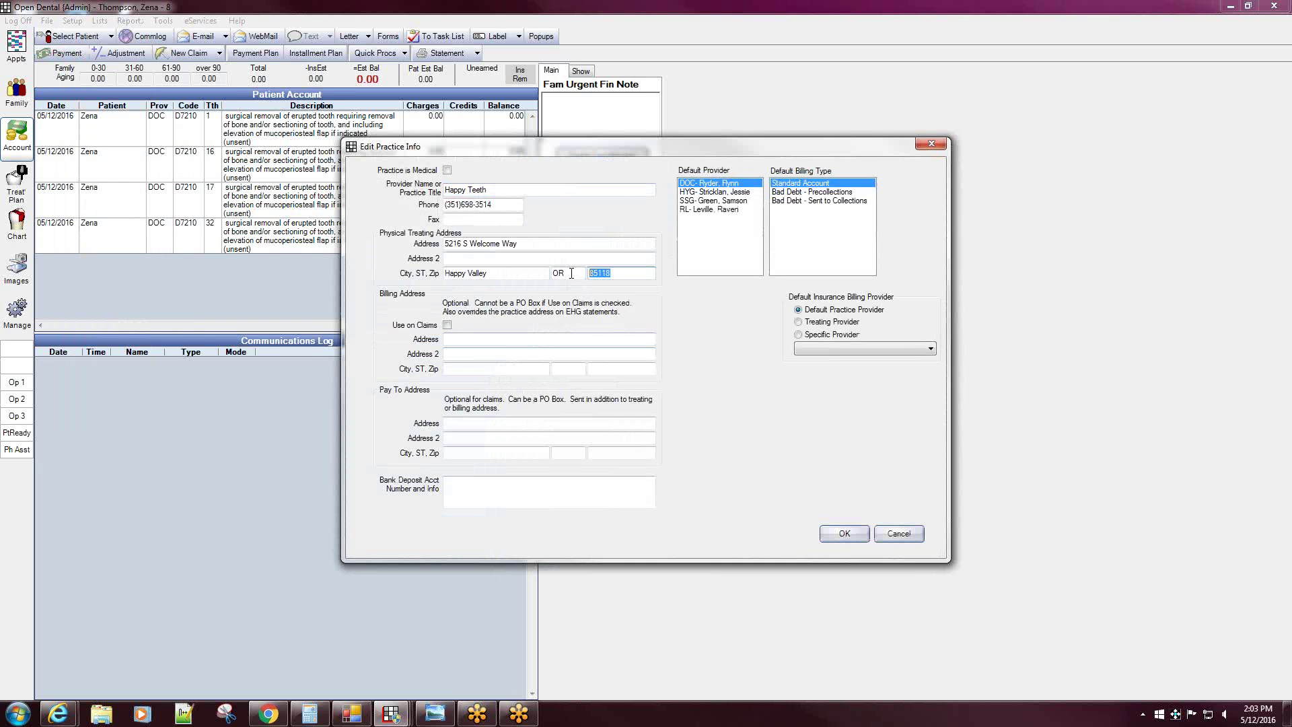
pyautogui.click(623, 274)
pyautogui.write('4118')
pyautogui.click(846, 537)
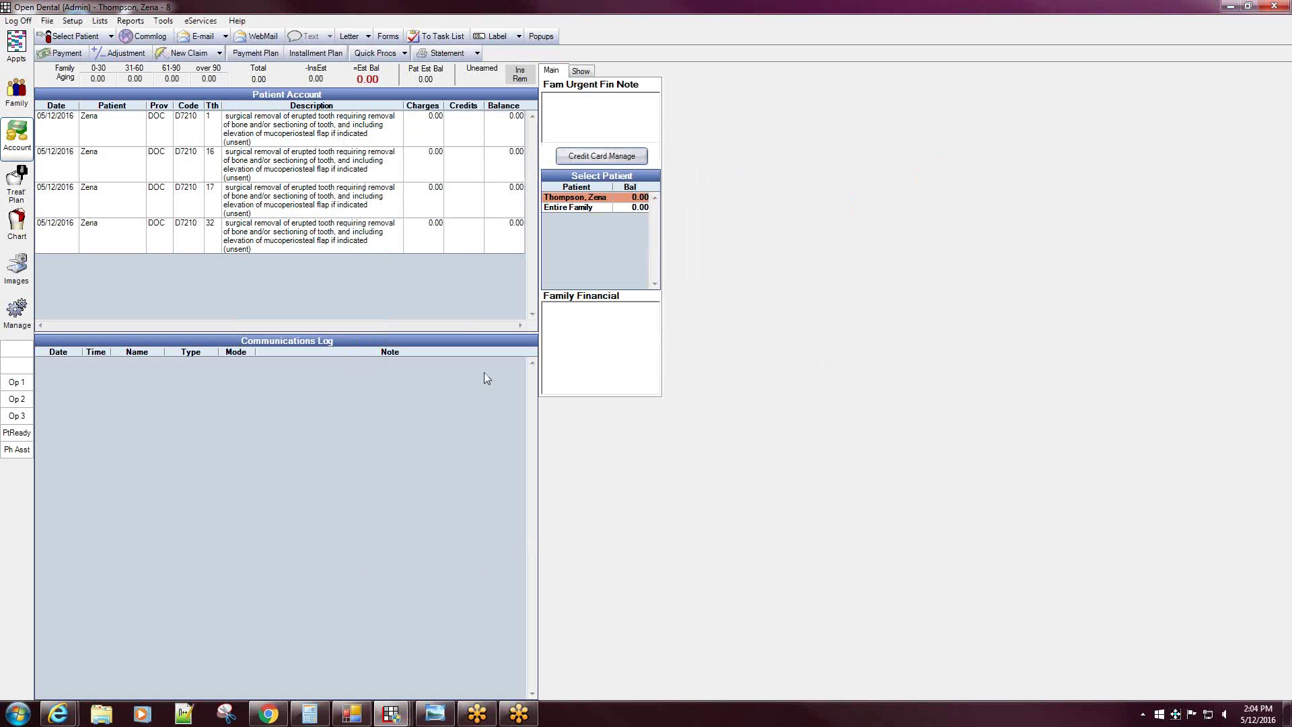
# - Create and save a Delta Dental claim for the four D7210 procedures
pyautogui.moveTo(338, 133); pyautogui.dragTo(338, 235)
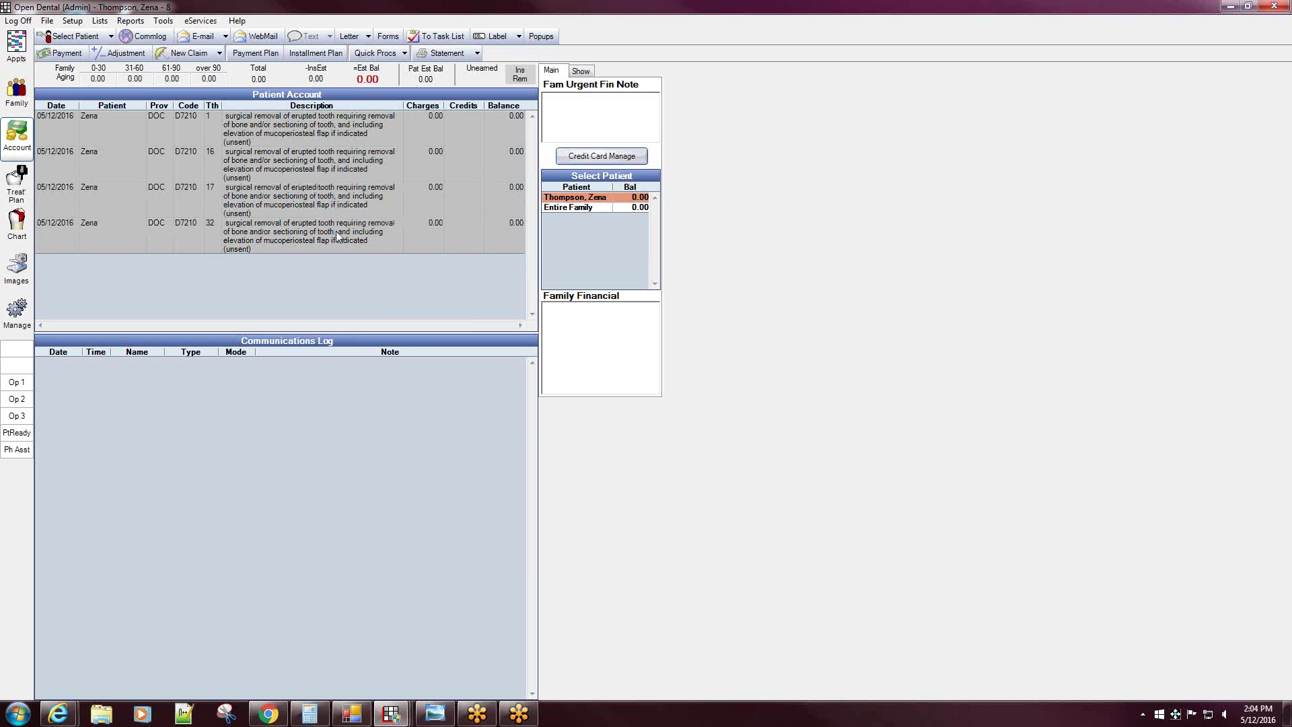
pyautogui.click(177, 54)
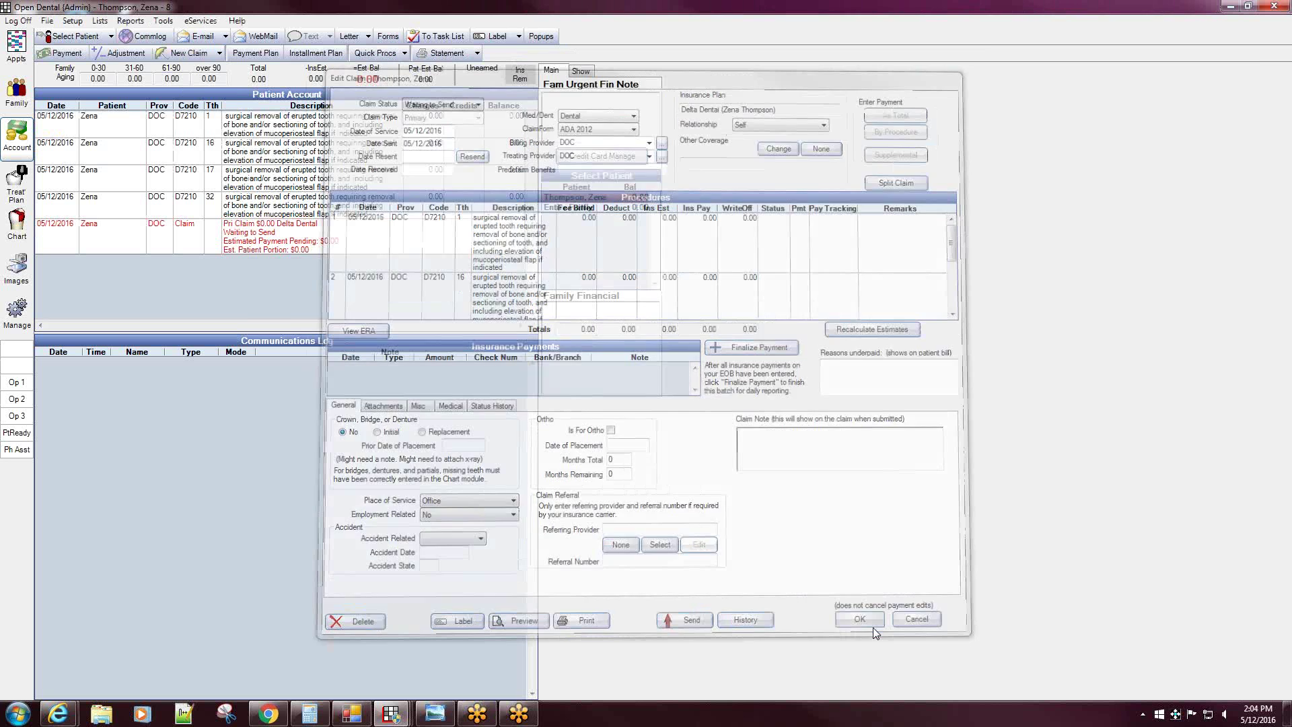
pyautogui.click(864, 625)
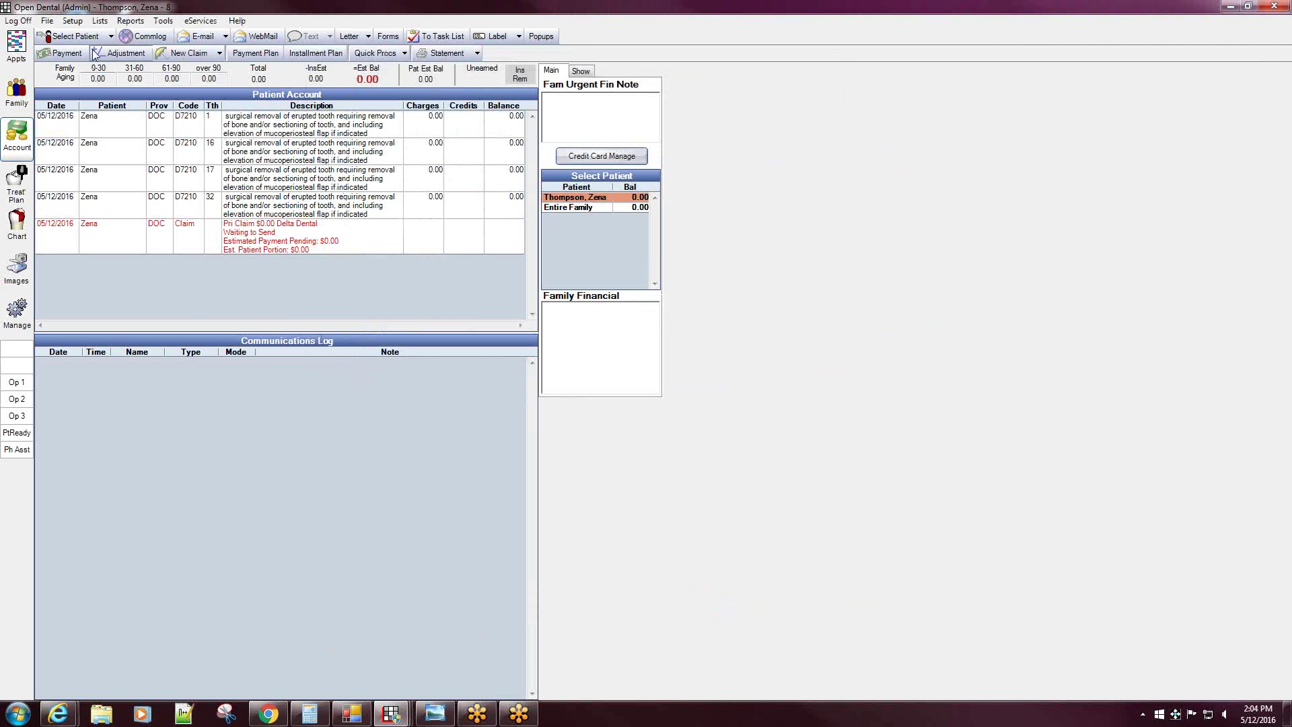
pyautogui.click(111, 37)
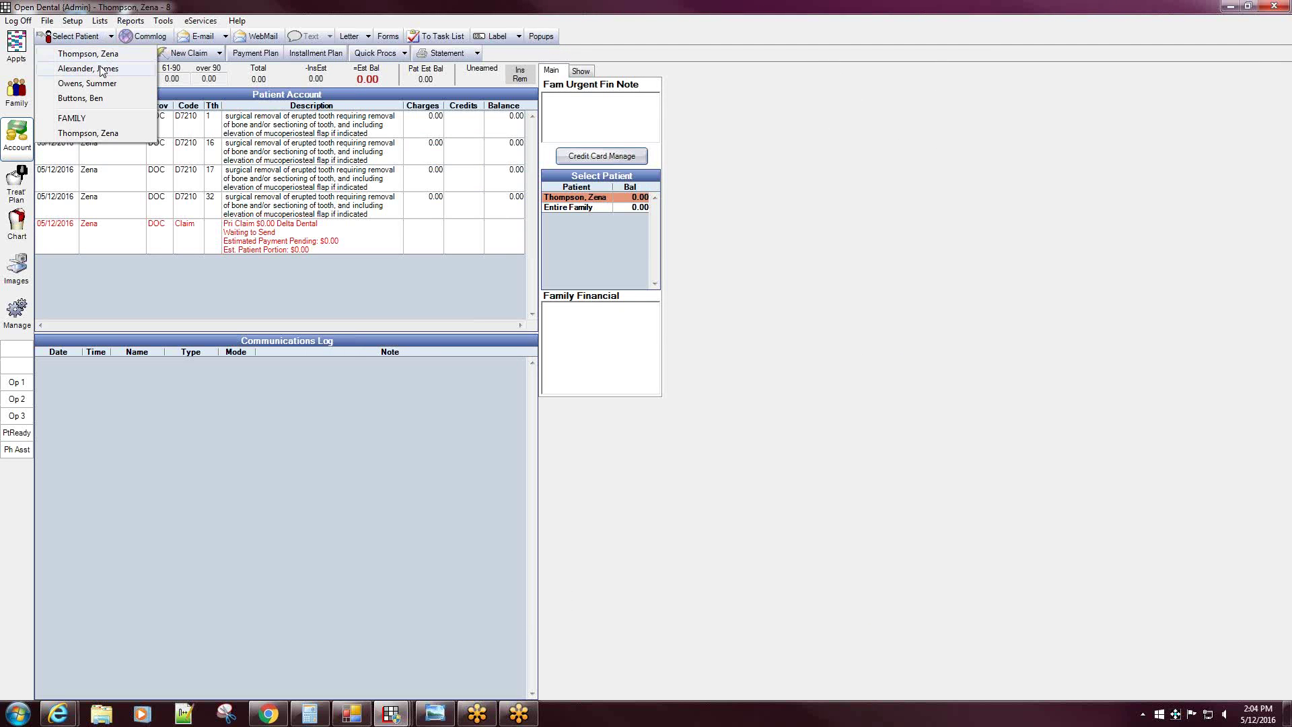
# - For the next patient, attempt a claim for the D2750 crown on tooth 19, then dismiss the error and discard it
pyautogui.click(102, 70)
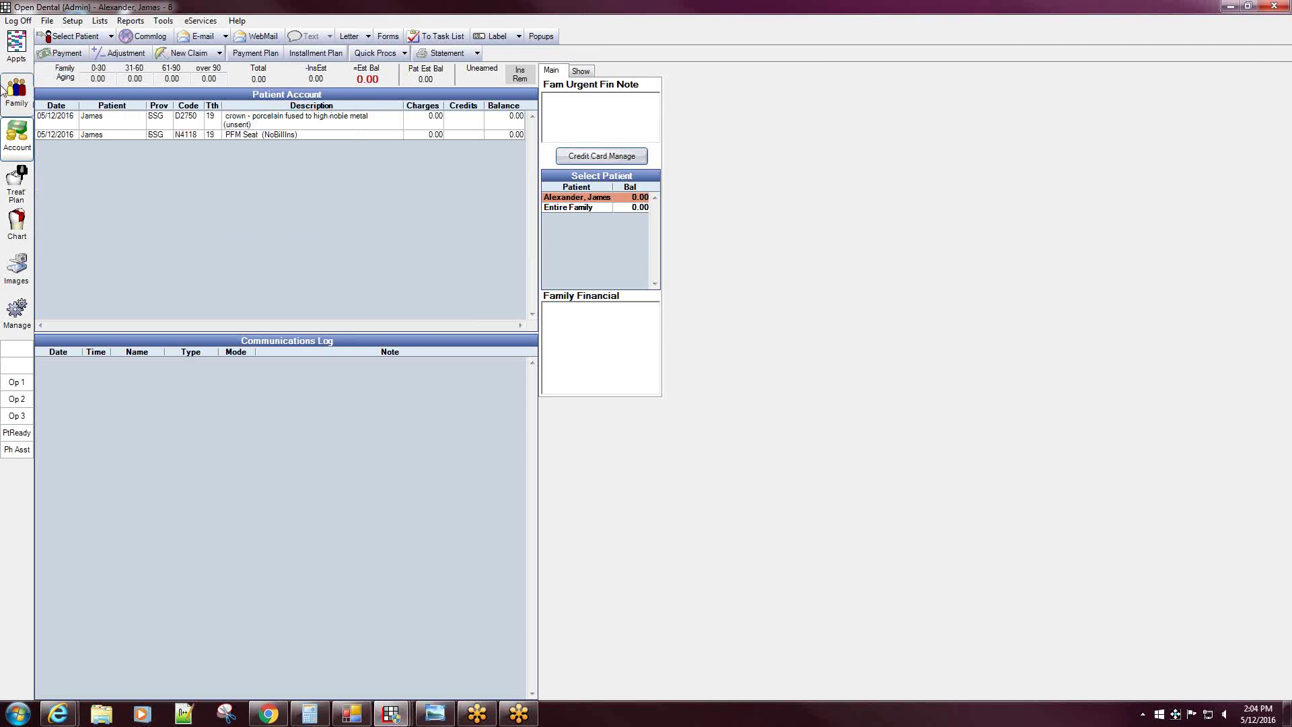
pyautogui.click(272, 125)
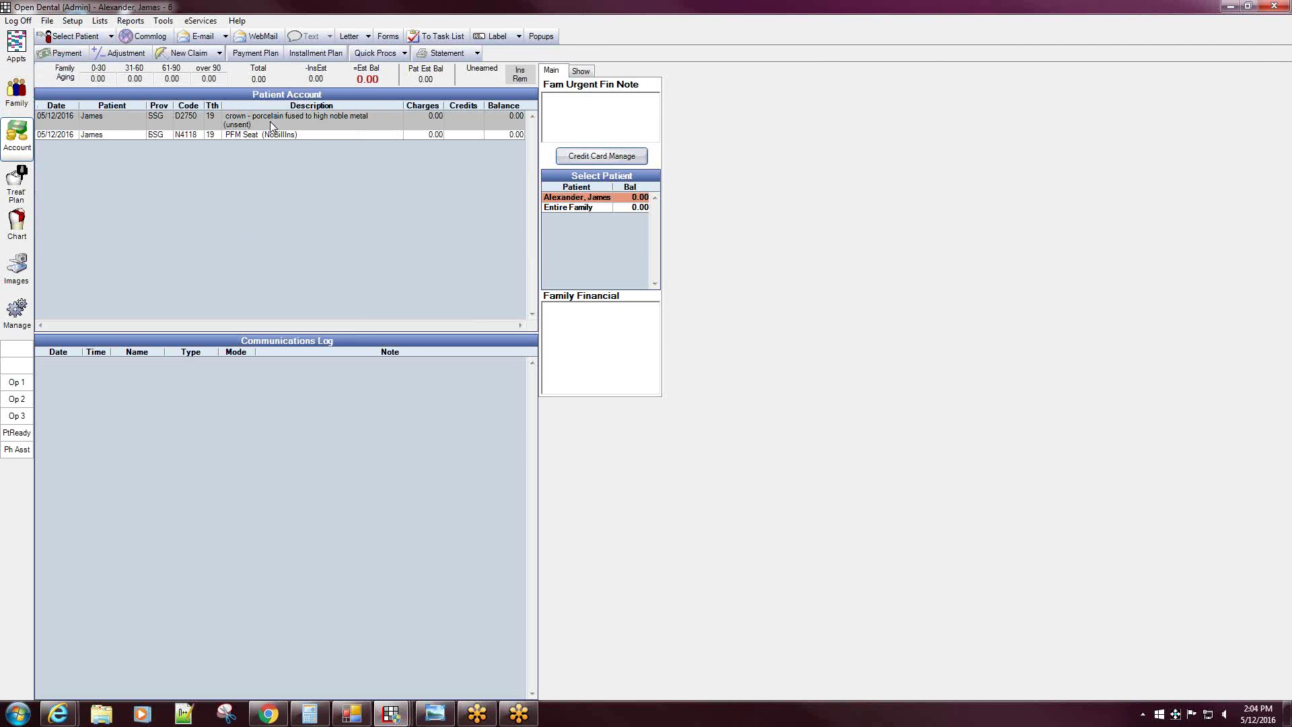
pyautogui.click(184, 56)
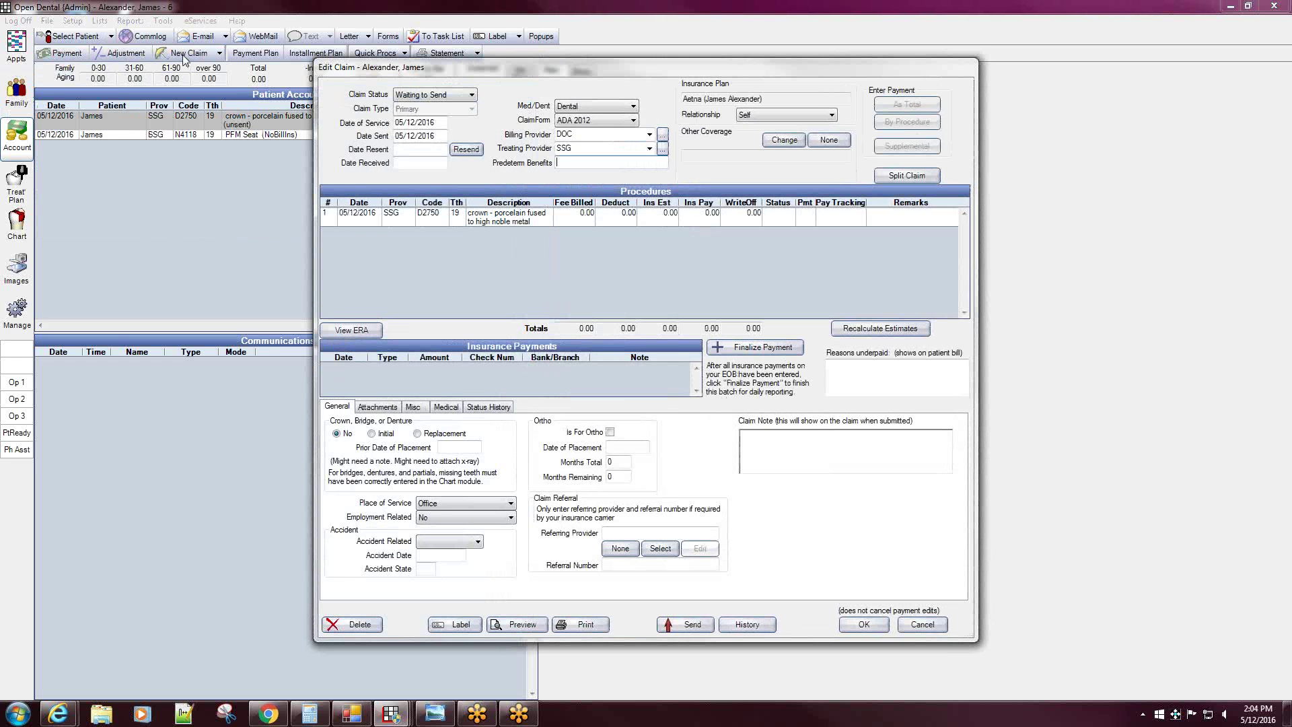
pyautogui.click(866, 625)
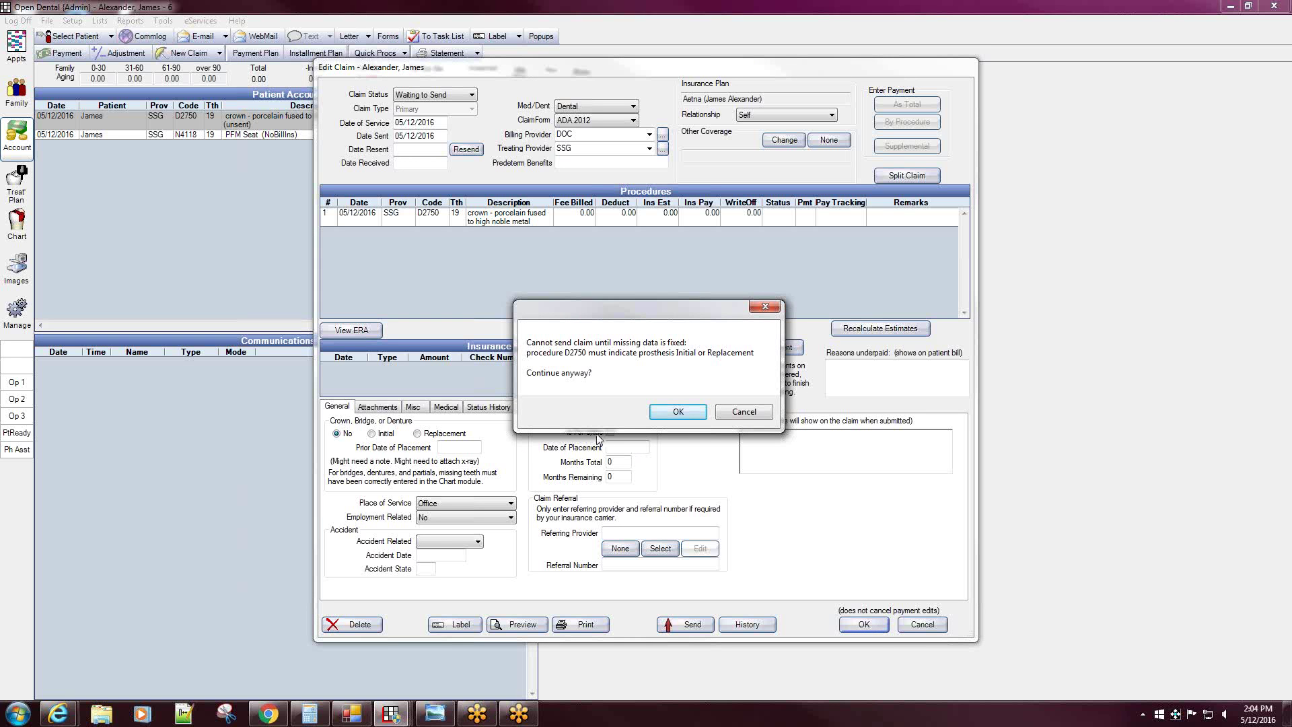
pyautogui.click(744, 412)
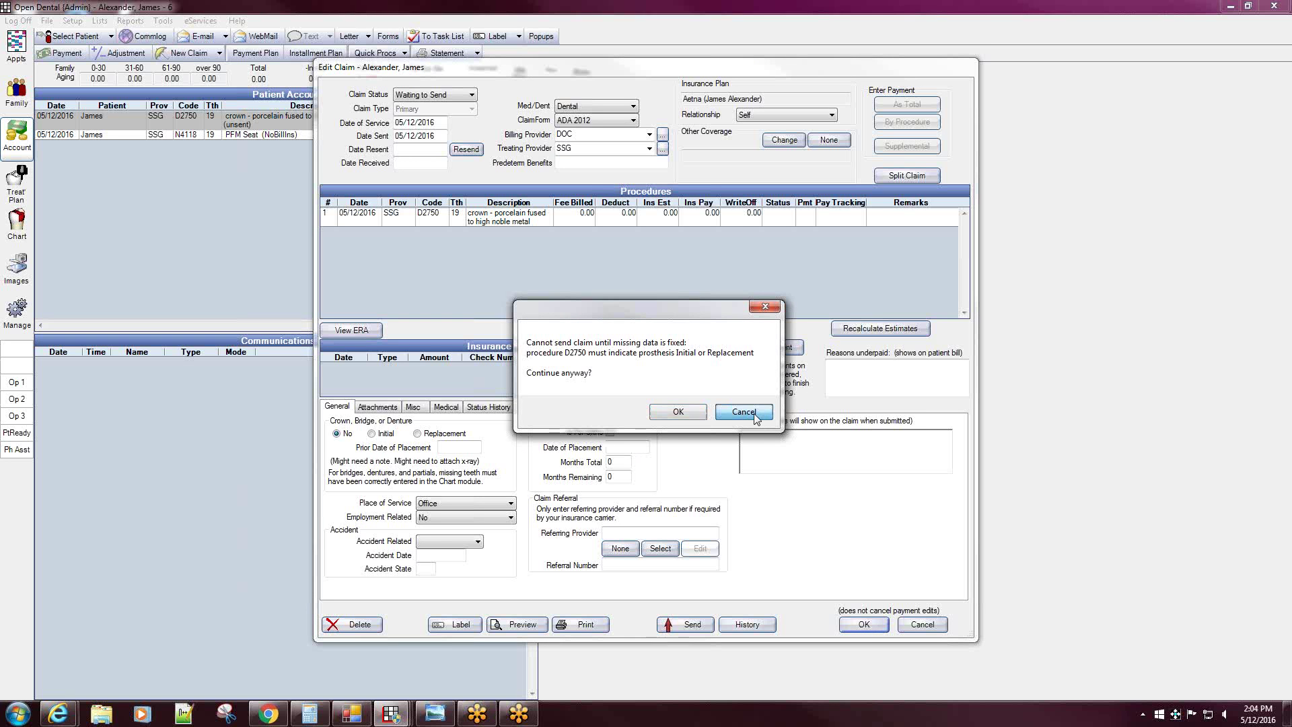
pyautogui.click(919, 626)
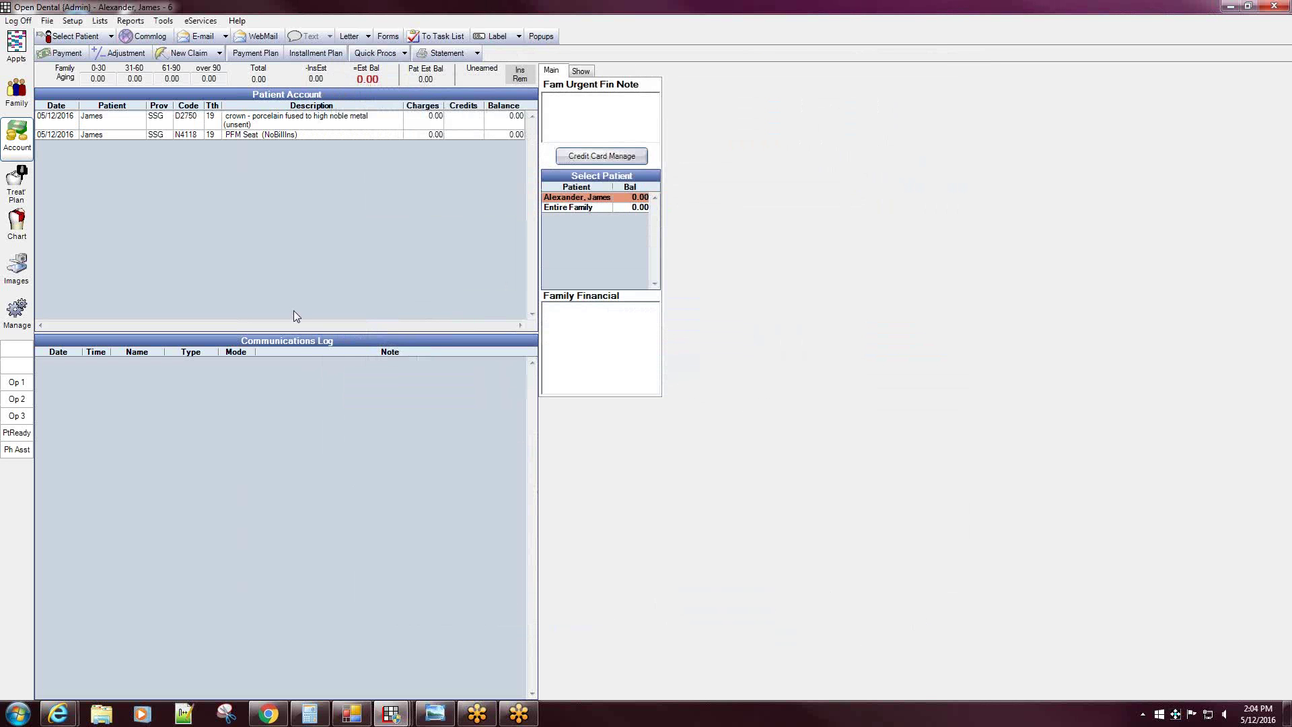
# - Set the D2750 crown's prosthesis replacement status to Initial and reselect the crown row
pyautogui.doubleClick(256, 122)
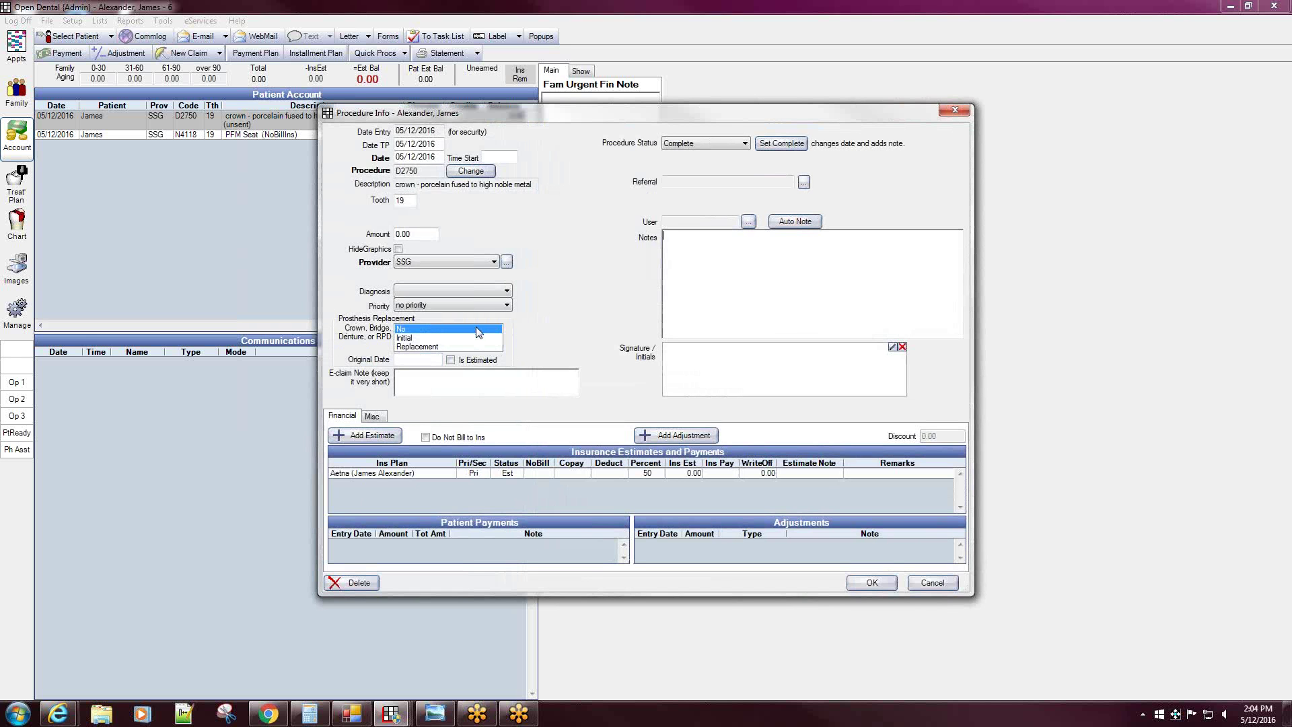
pyautogui.click(414, 338)
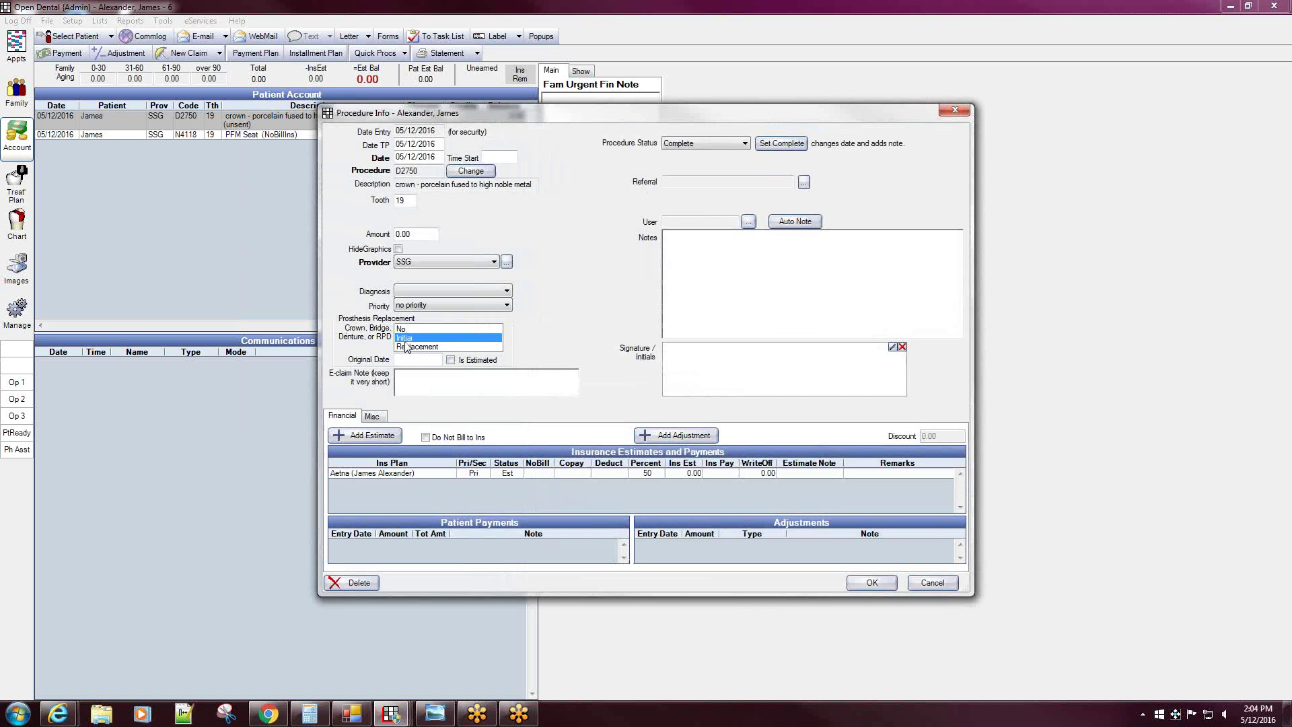
pyautogui.click(407, 347)
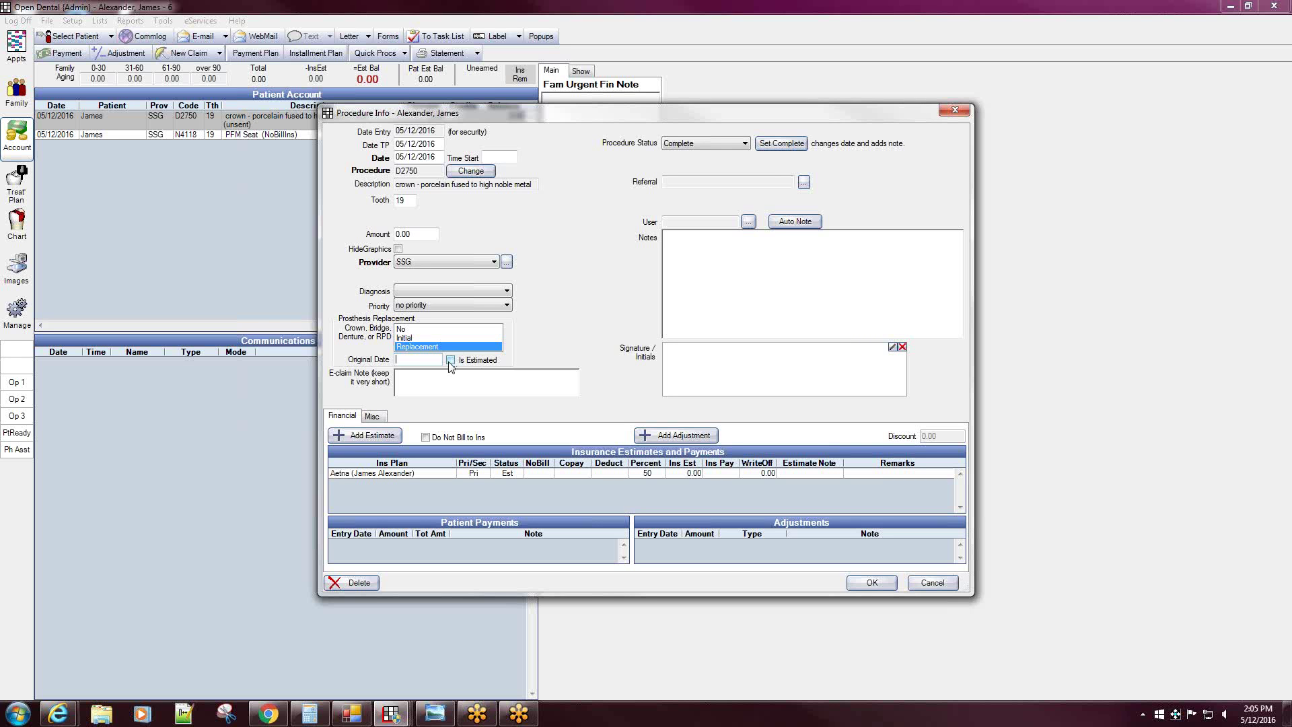
pyautogui.click(413, 338)
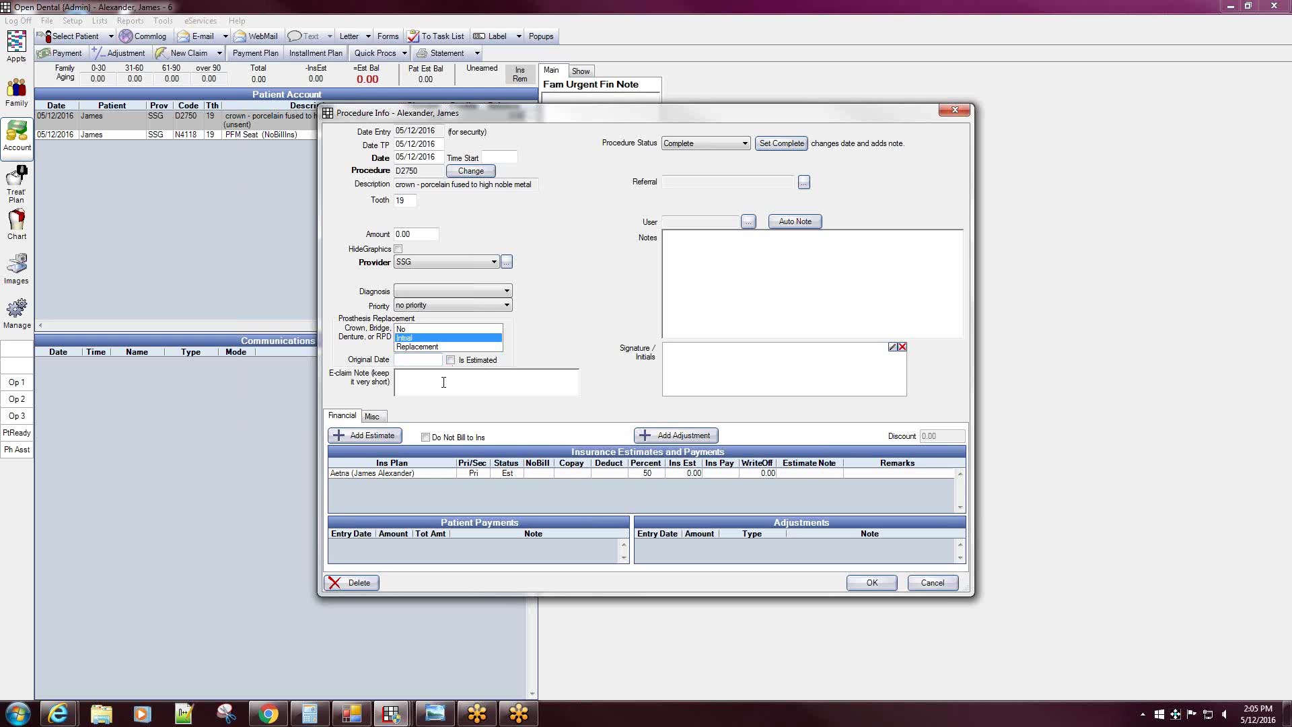
pyautogui.click(872, 583)
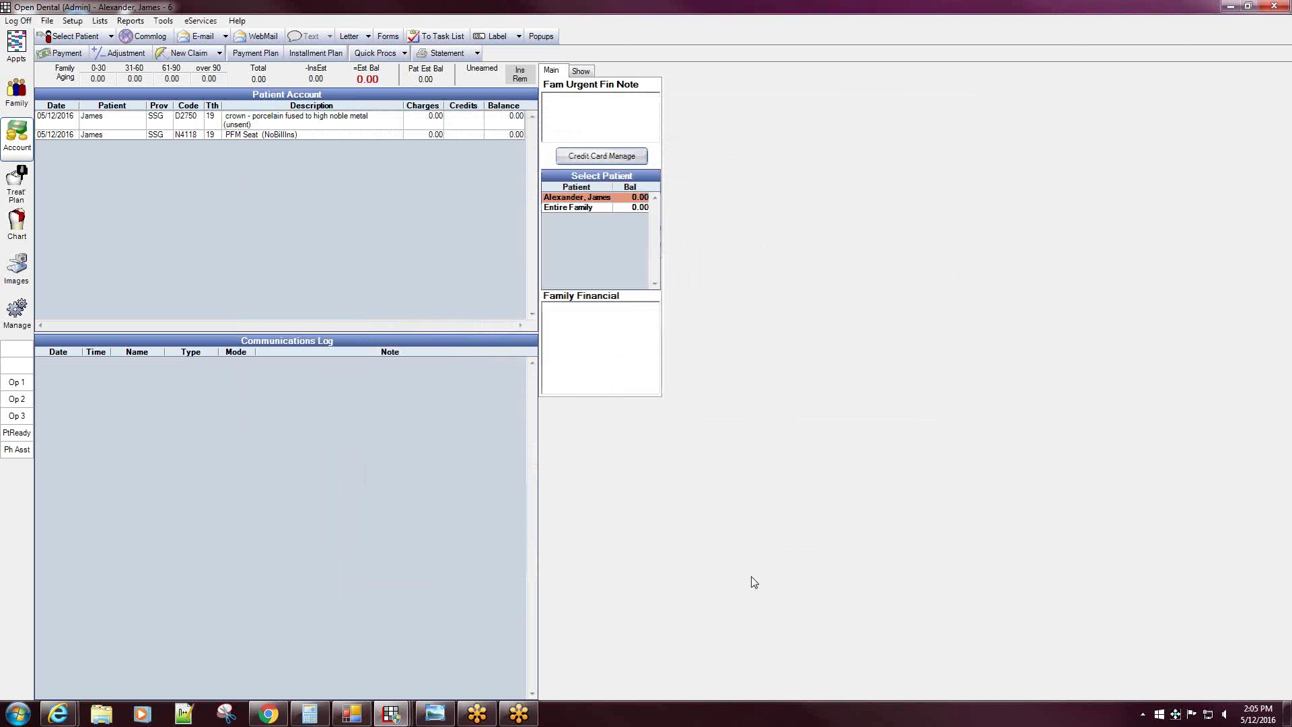
pyautogui.click(244, 124)
# - Save the Aetna crown claim, then start a claim for the next patient's two D2393 composites
pyautogui.click(187, 52)
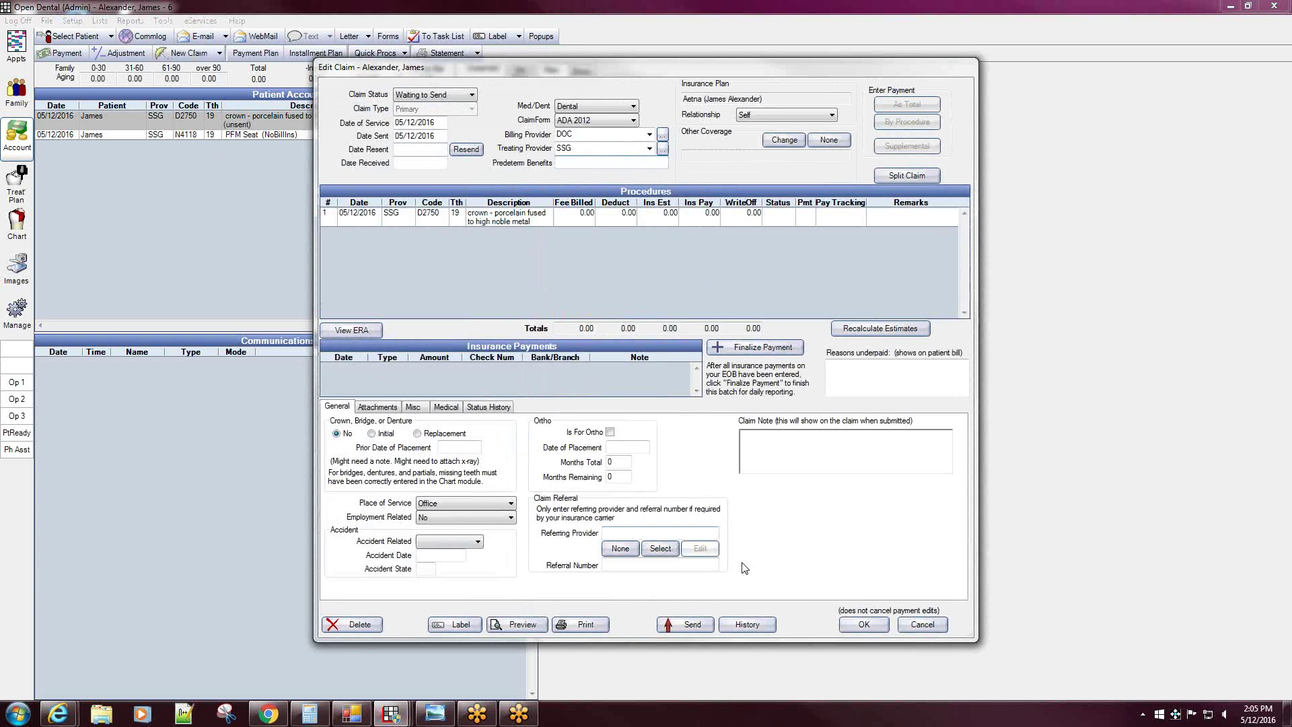
pyautogui.click(865, 623)
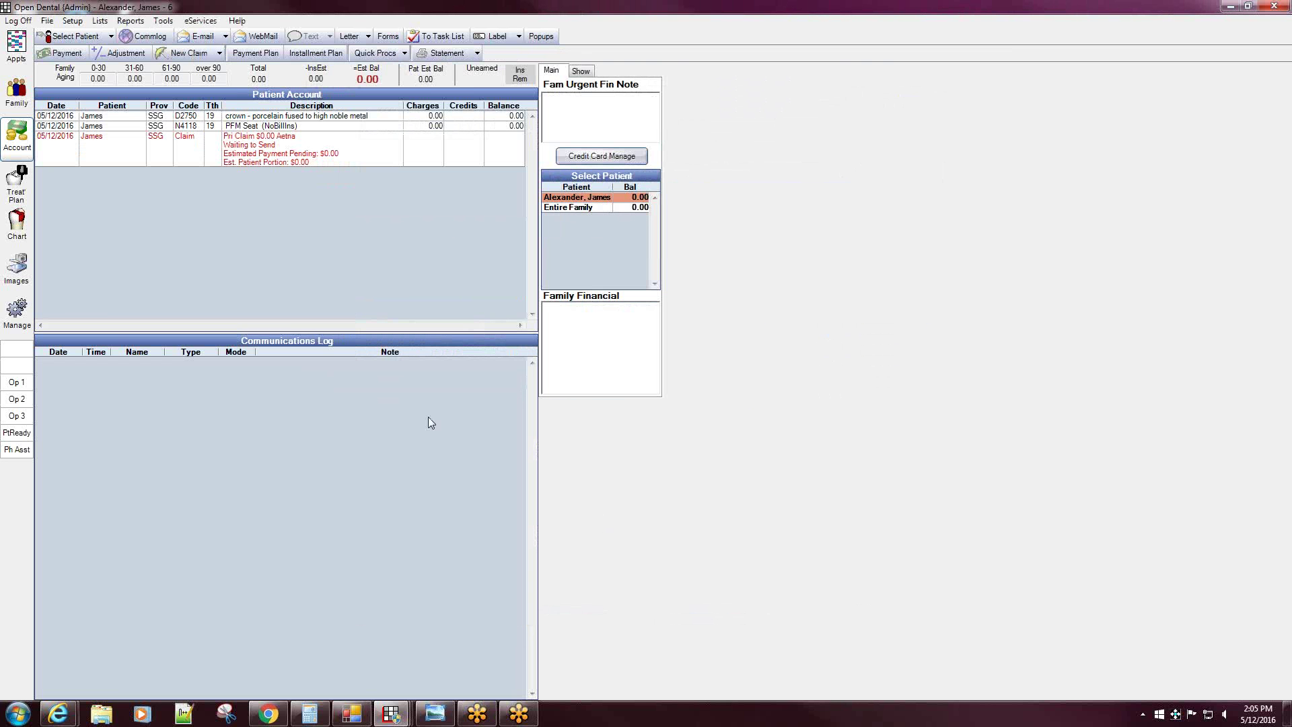
pyautogui.click(110, 37)
pyautogui.click(92, 83)
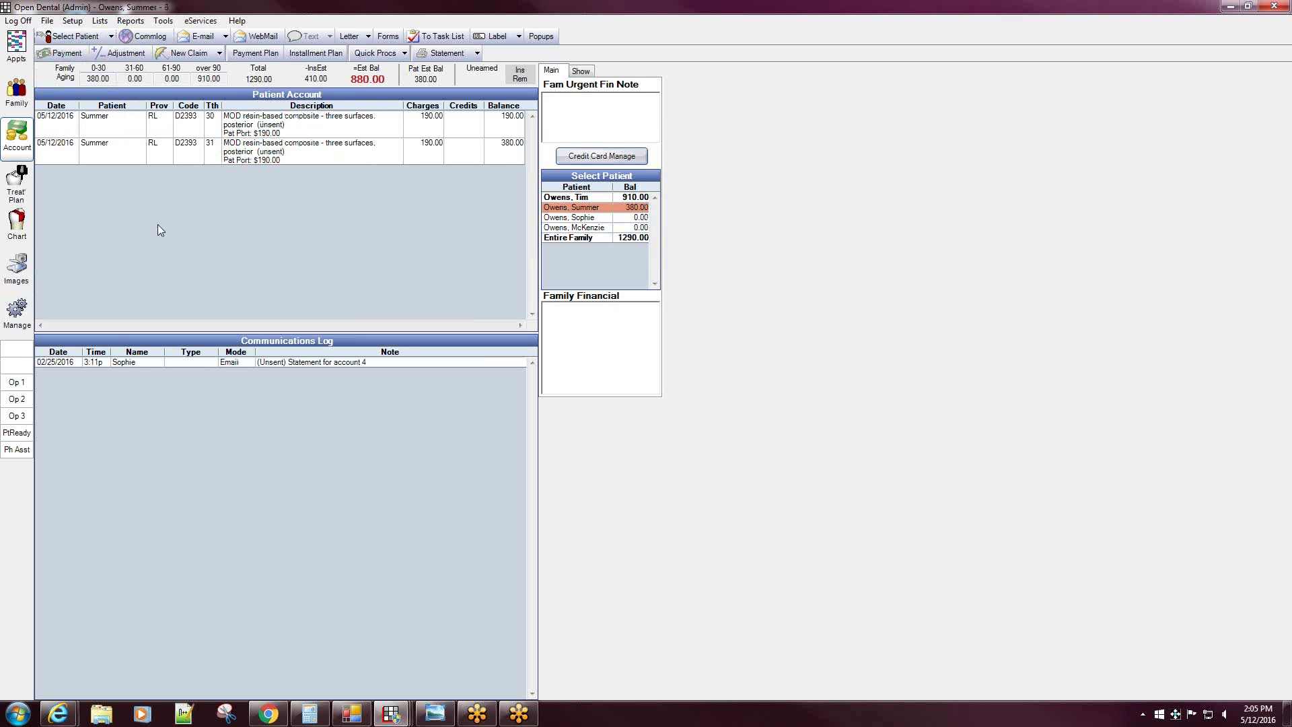
pyautogui.moveTo(243, 129); pyautogui.dragTo(239, 149)
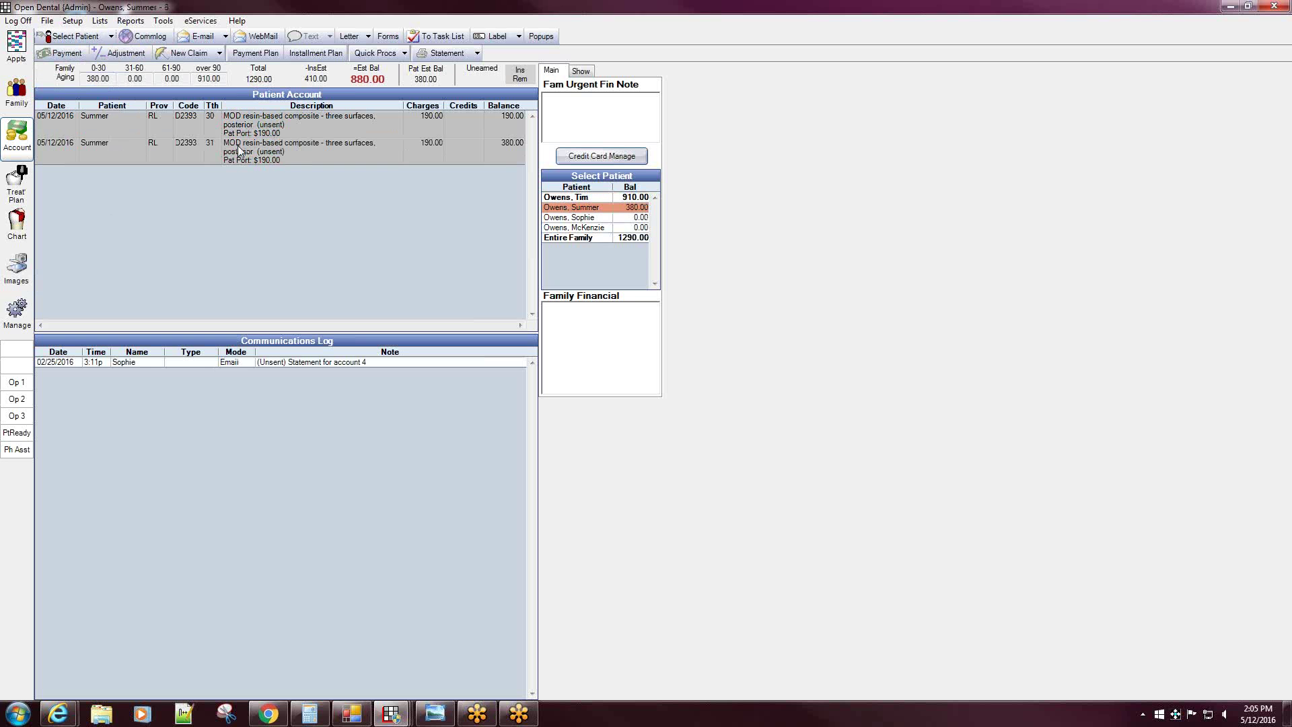
pyautogui.click(182, 58)
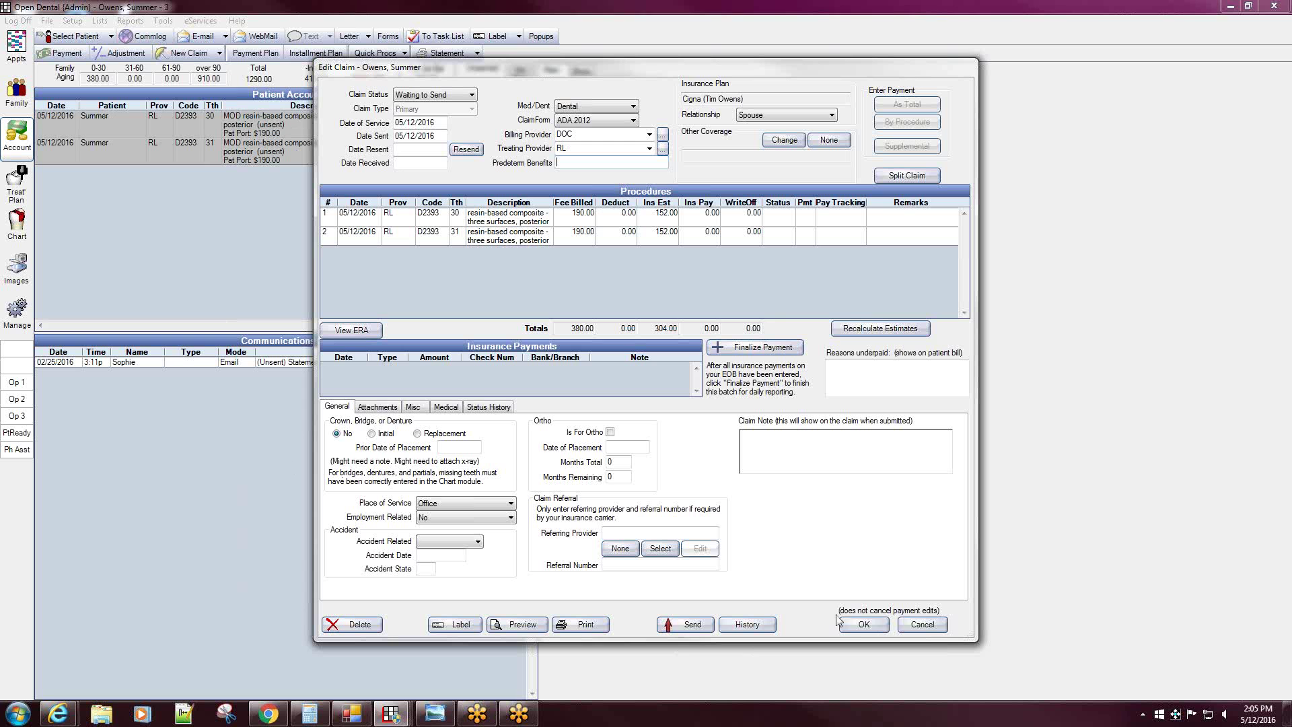
# - Send the $380 Cigna claim and acknowledge the authentication failure, leaving it Waiting to Send
pyautogui.click(688, 626)
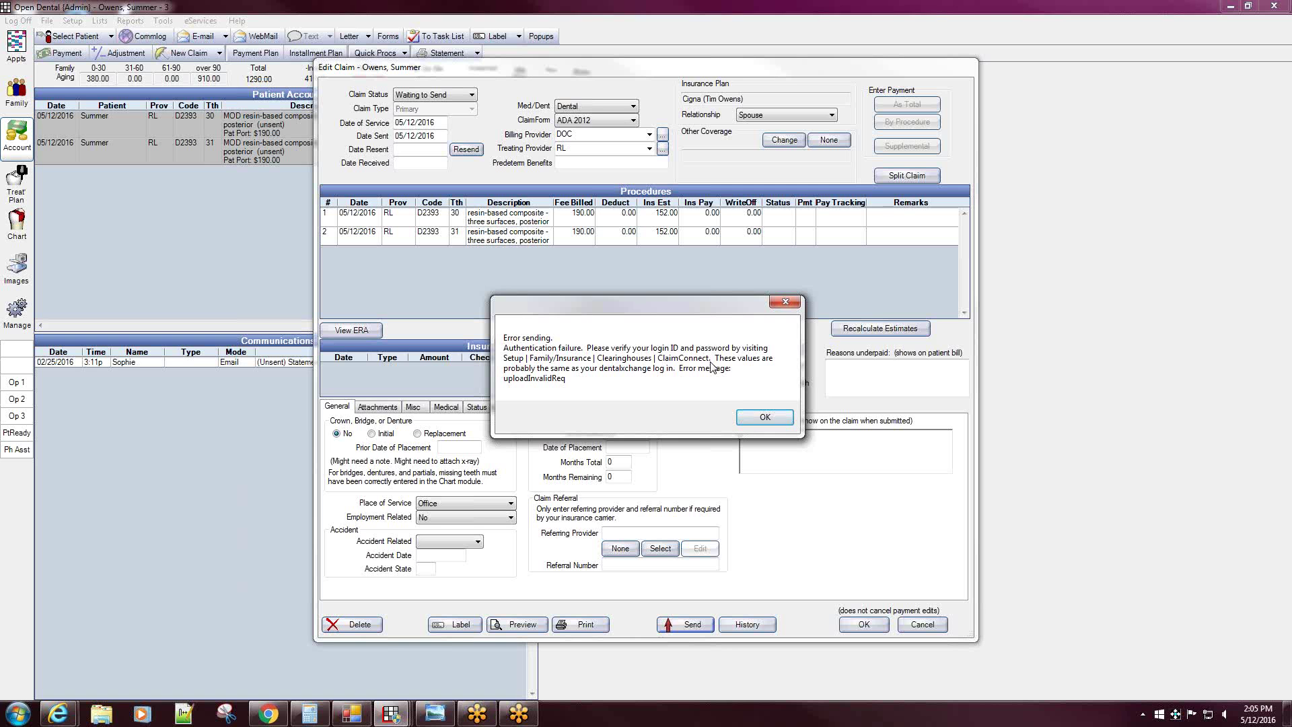
pyautogui.click(764, 417)
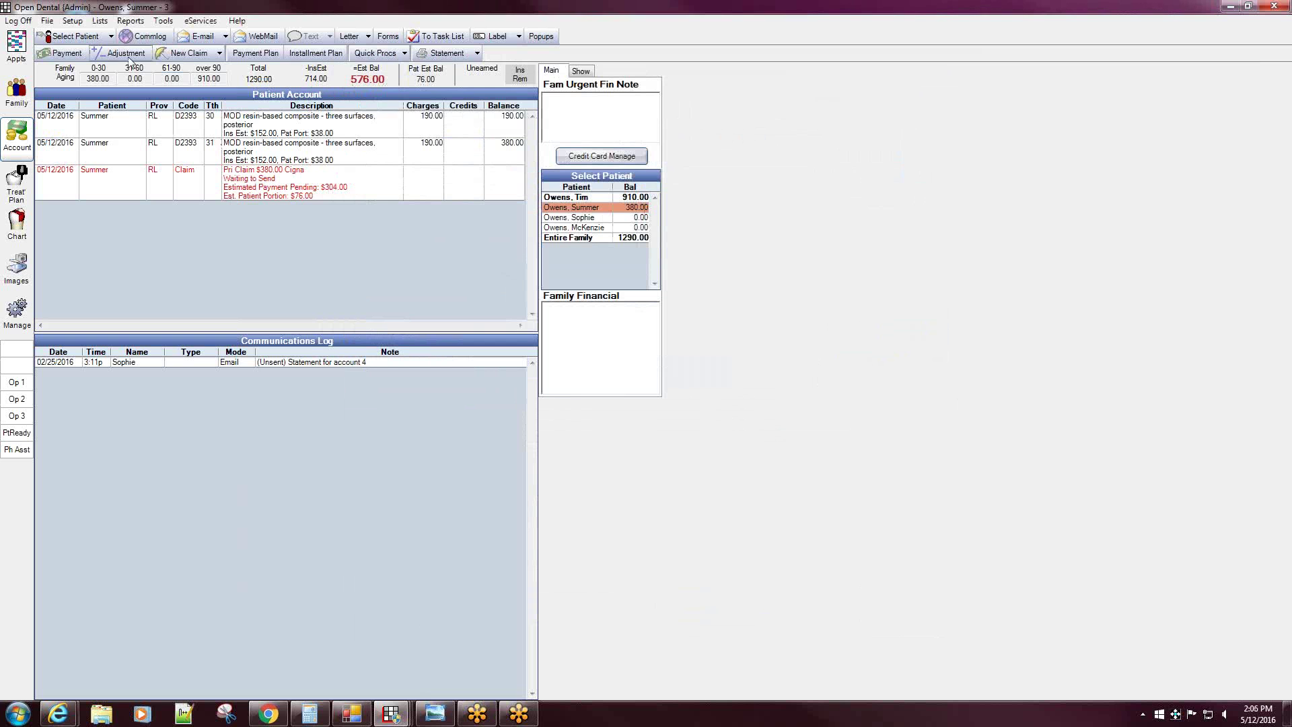
# - Enter a login password for the ClaimConnect clearinghouse and save its settings
pyautogui.click(73, 20)
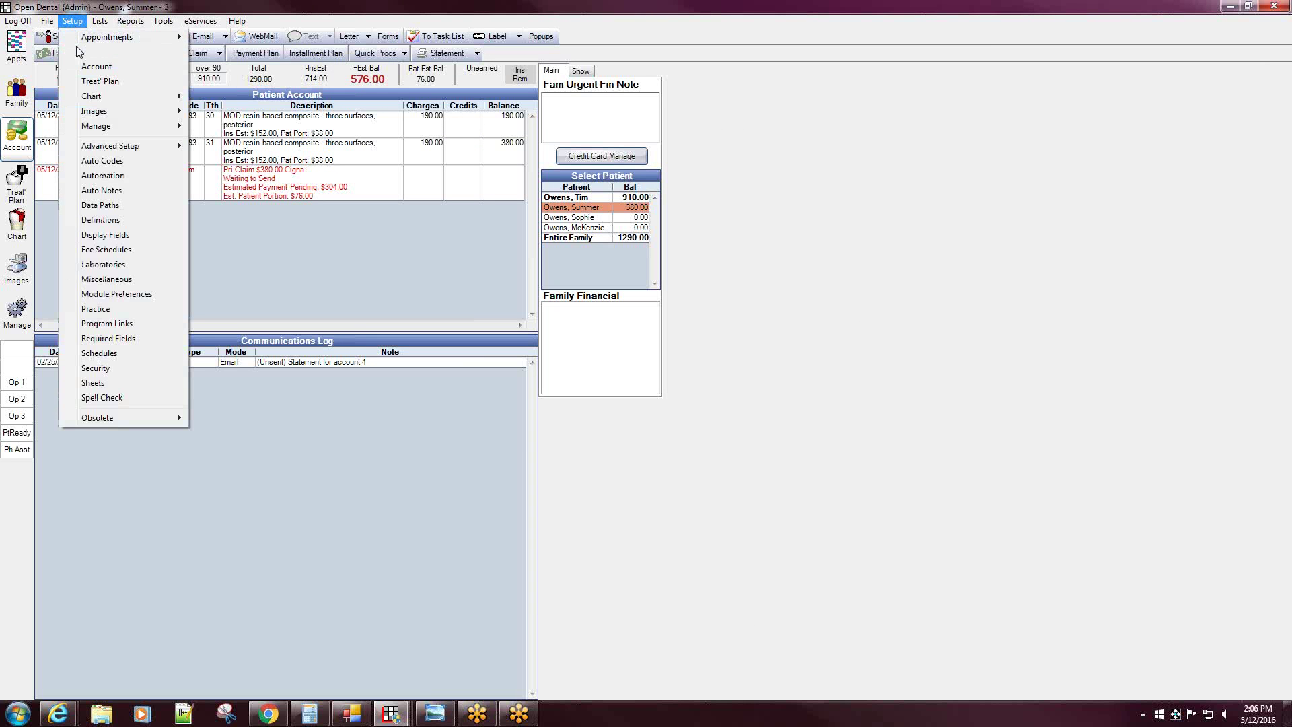
pyautogui.moveTo(80, 52)
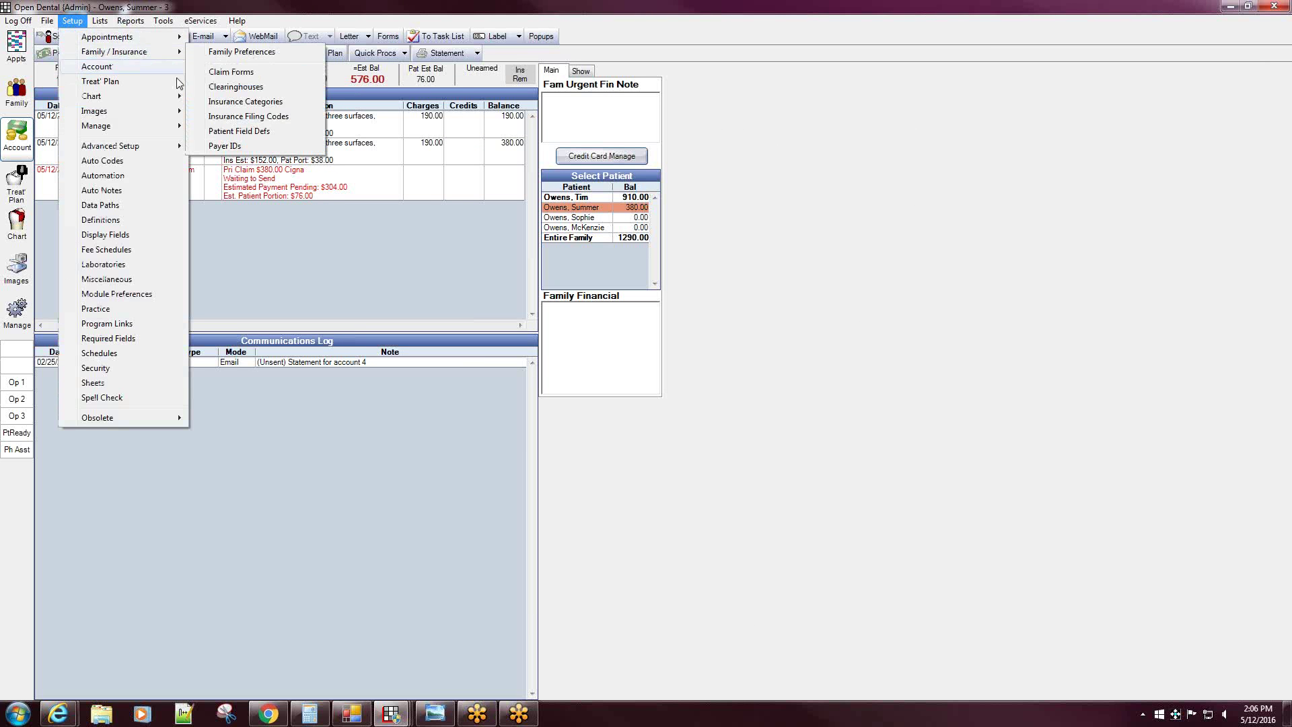
pyautogui.click(235, 89)
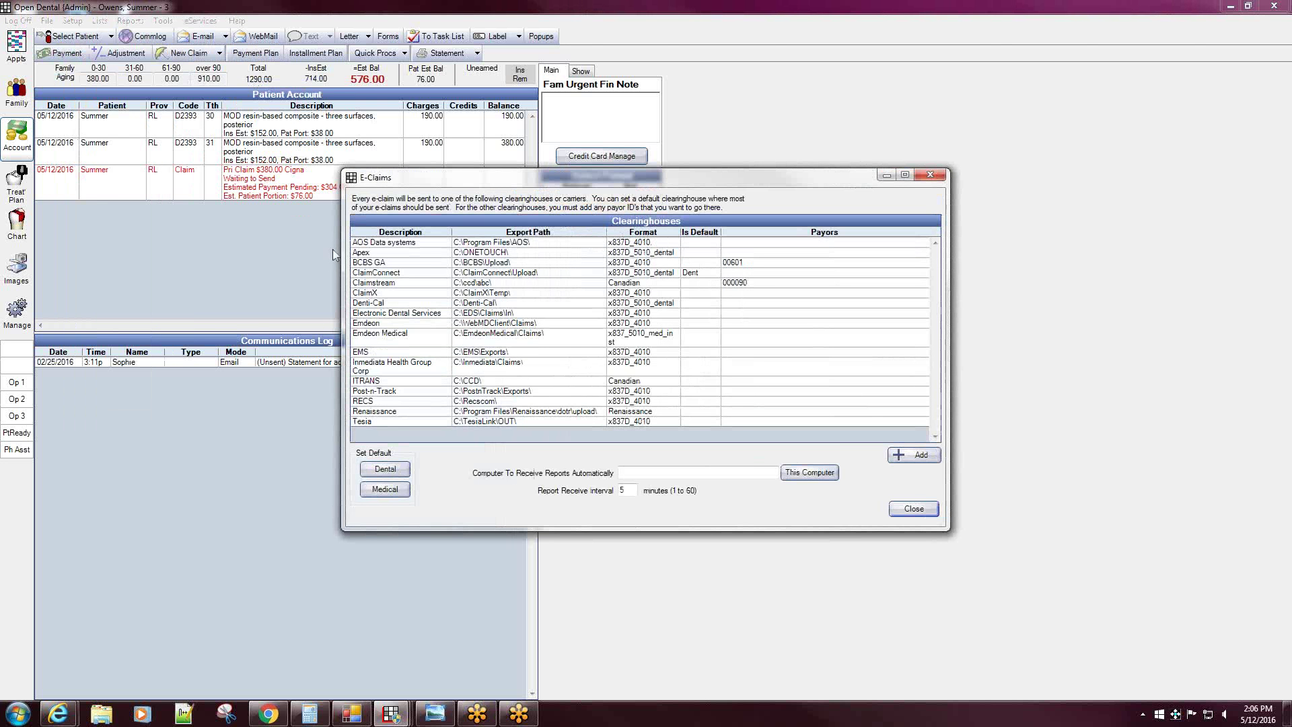
pyautogui.doubleClick(424, 276)
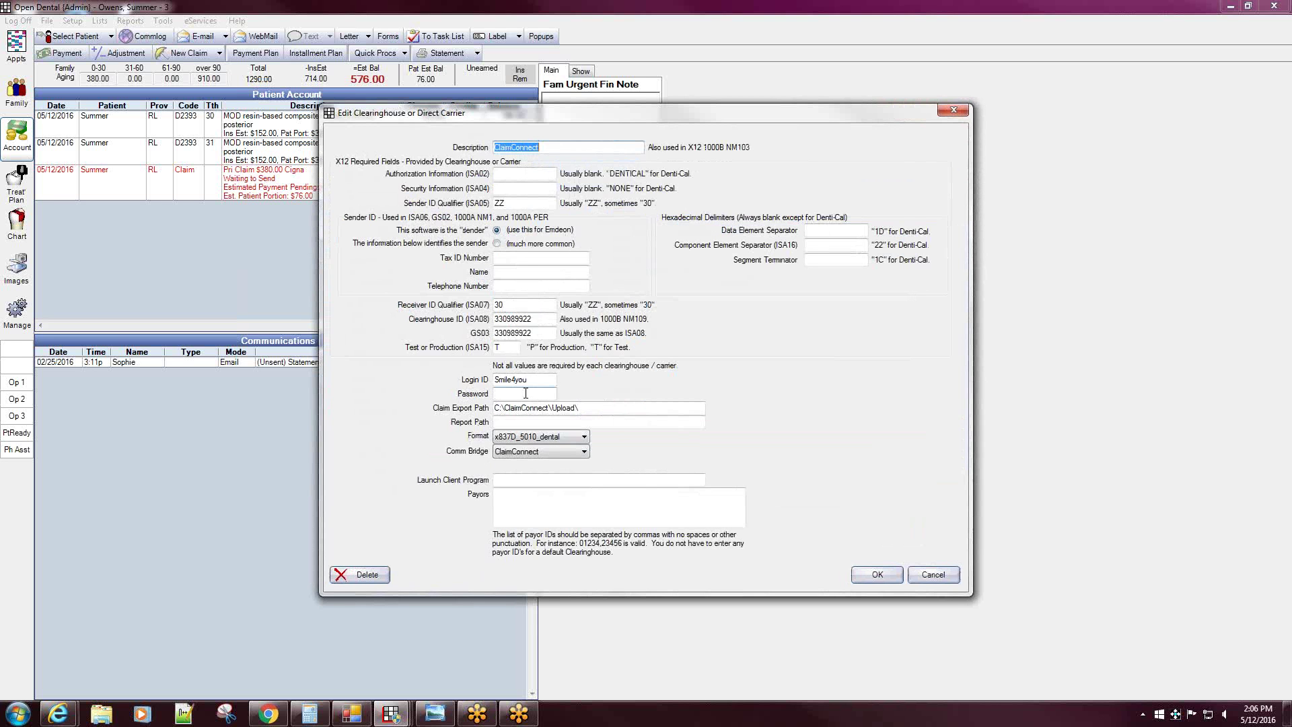
pyautogui.click(532, 393)
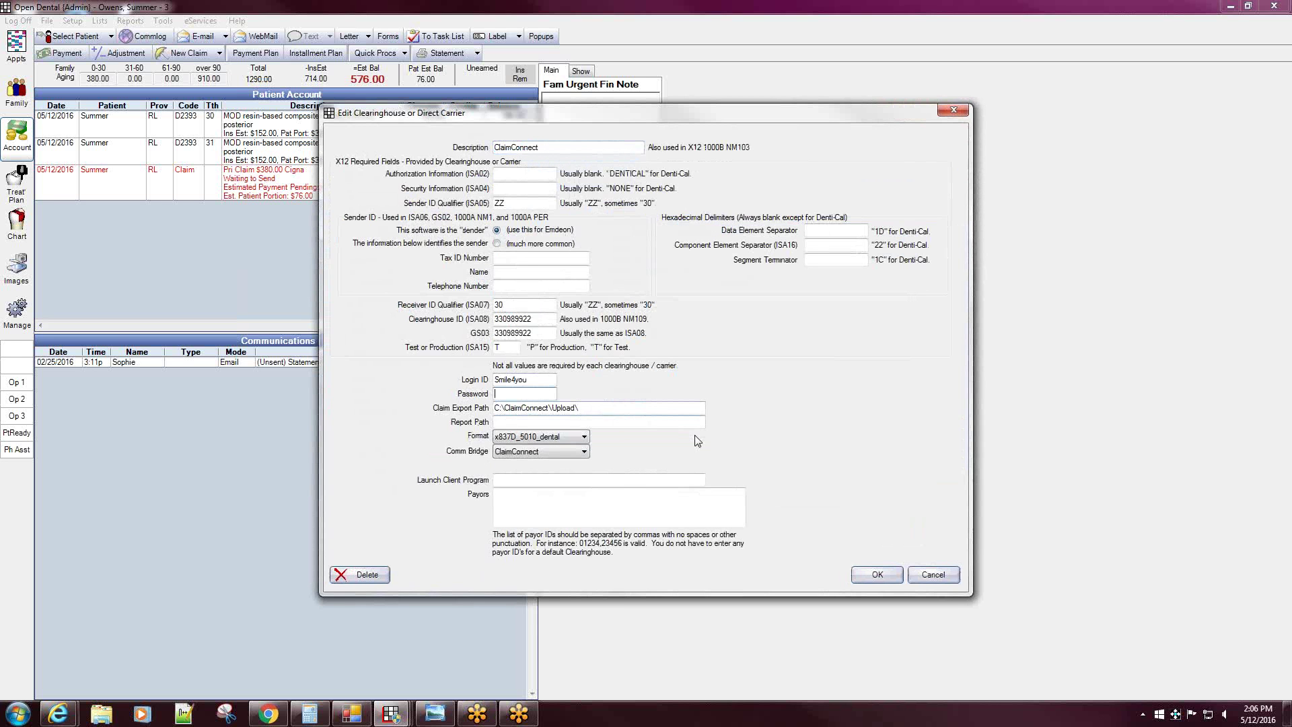
pyautogui.click(874, 575)
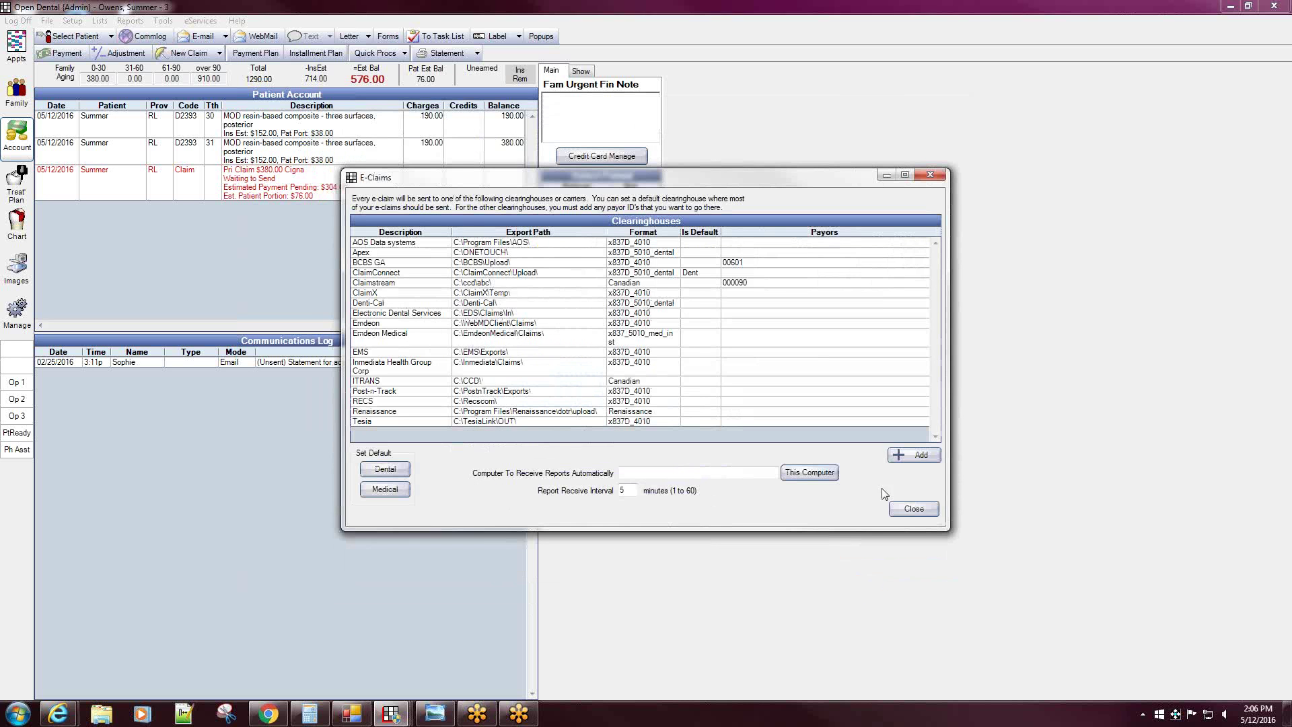
pyautogui.click(913, 509)
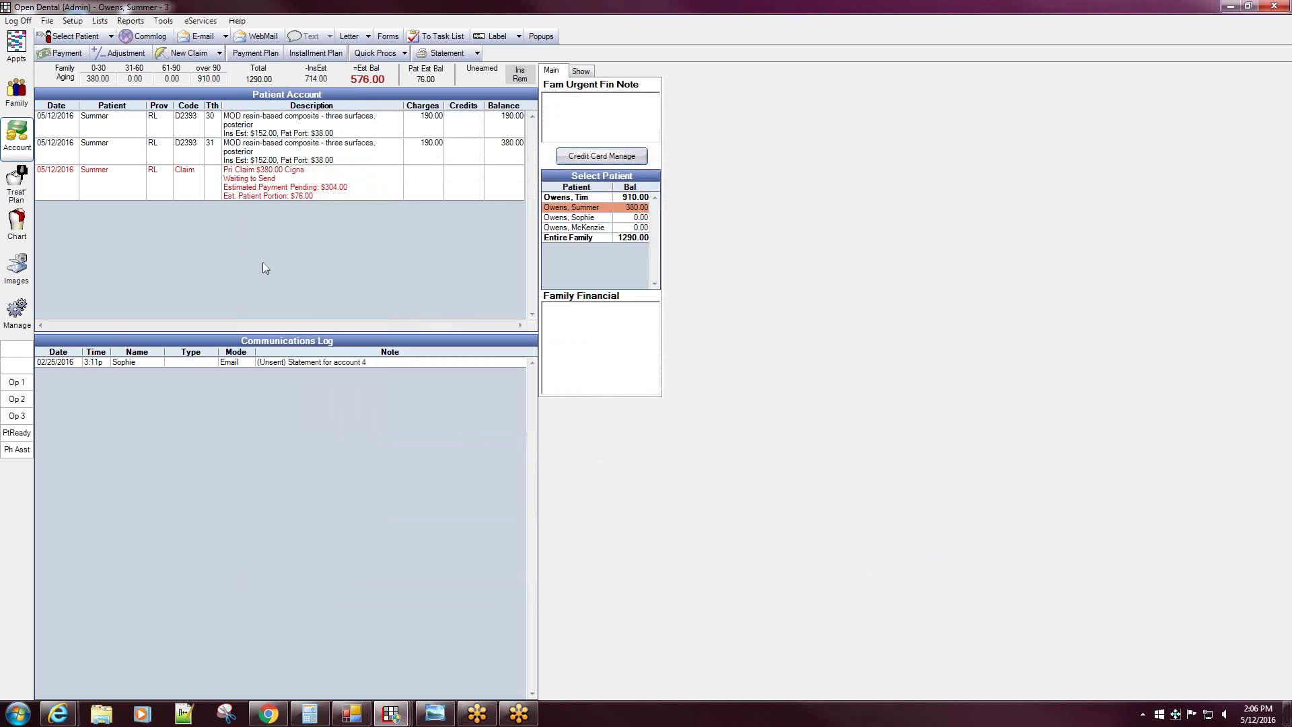
pyautogui.doubleClick(249, 187)
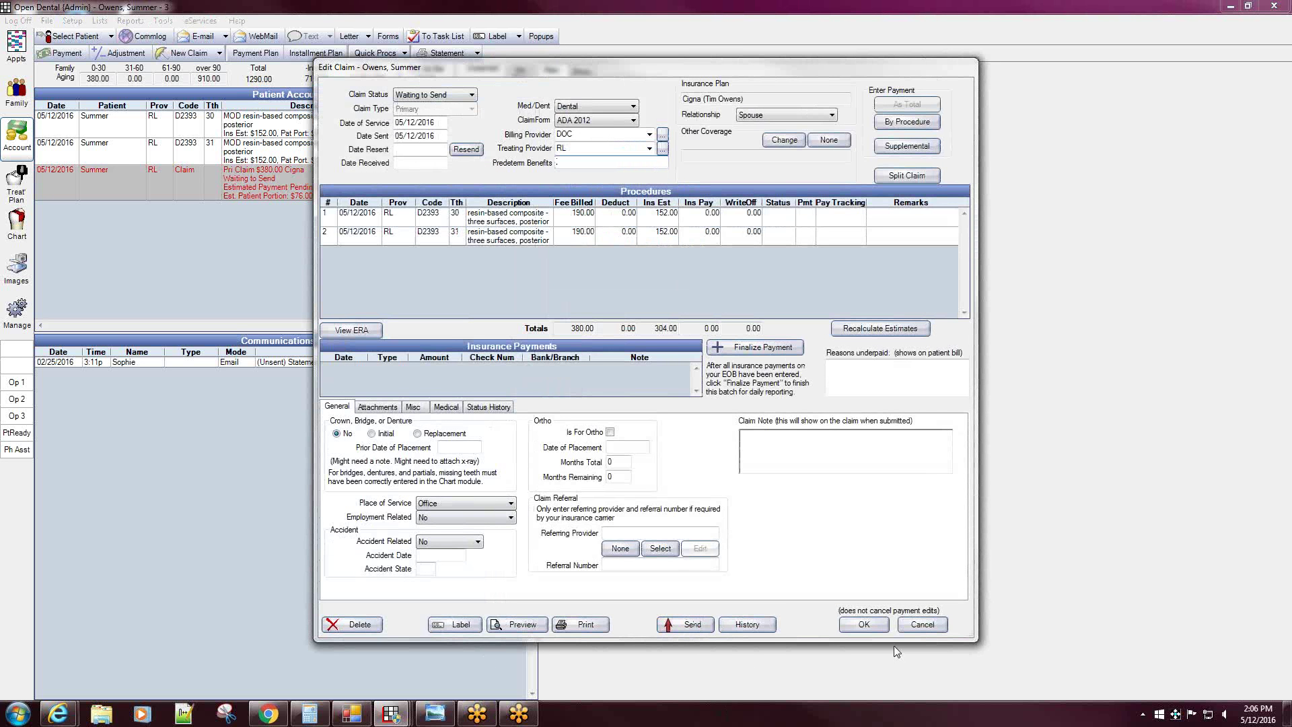
pyautogui.click(866, 625)
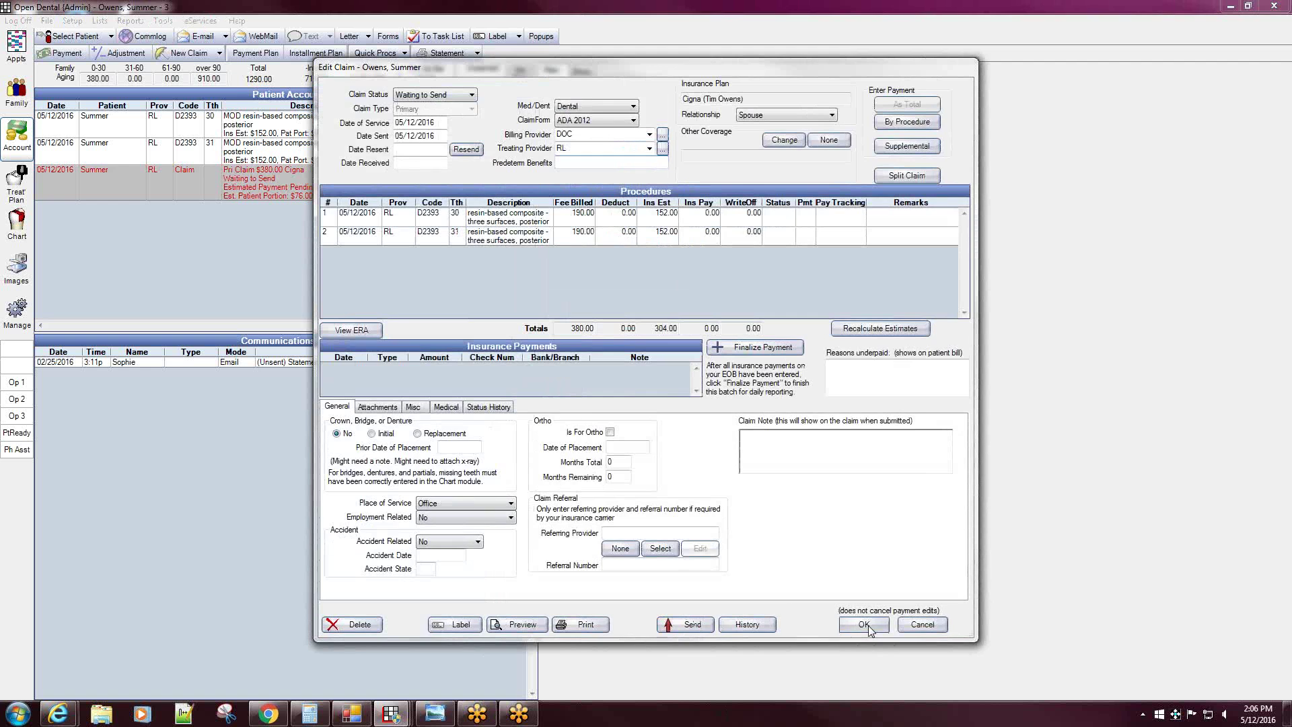